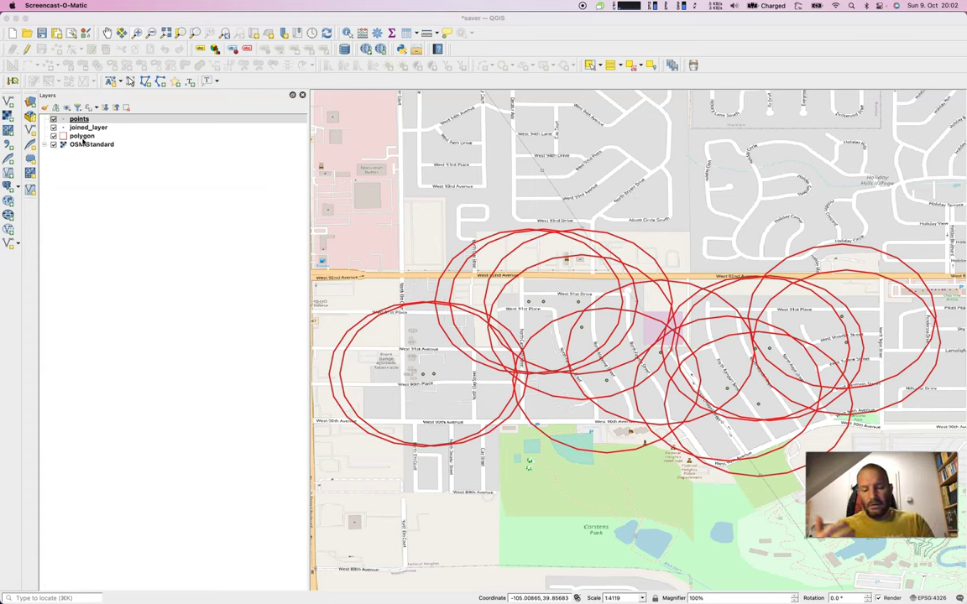
# Switch to Finder and inspect the ship folder's saver.qgz and data files in Downloads
pyautogui.press('super+Tab')
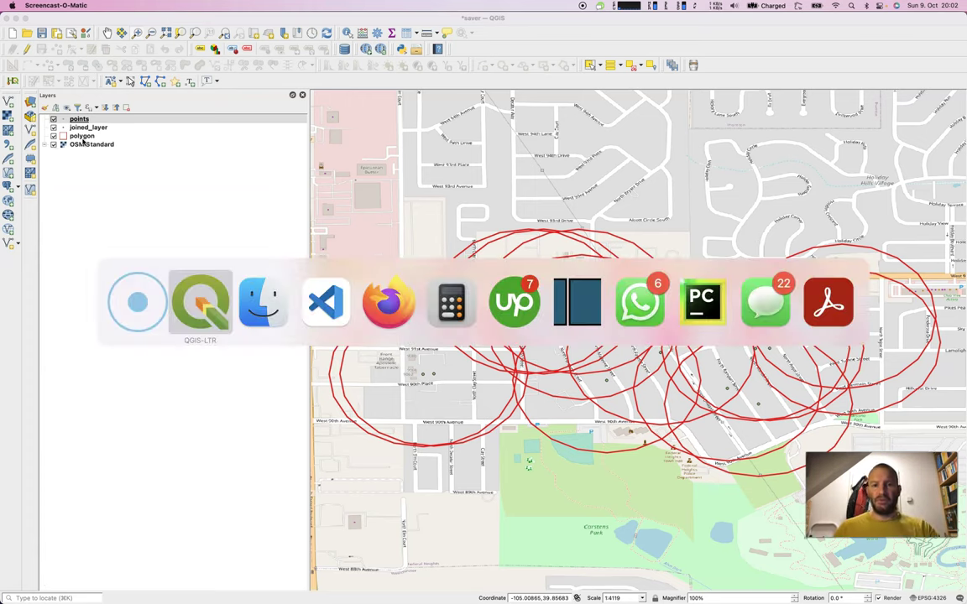
pyautogui.press('super+Tab')
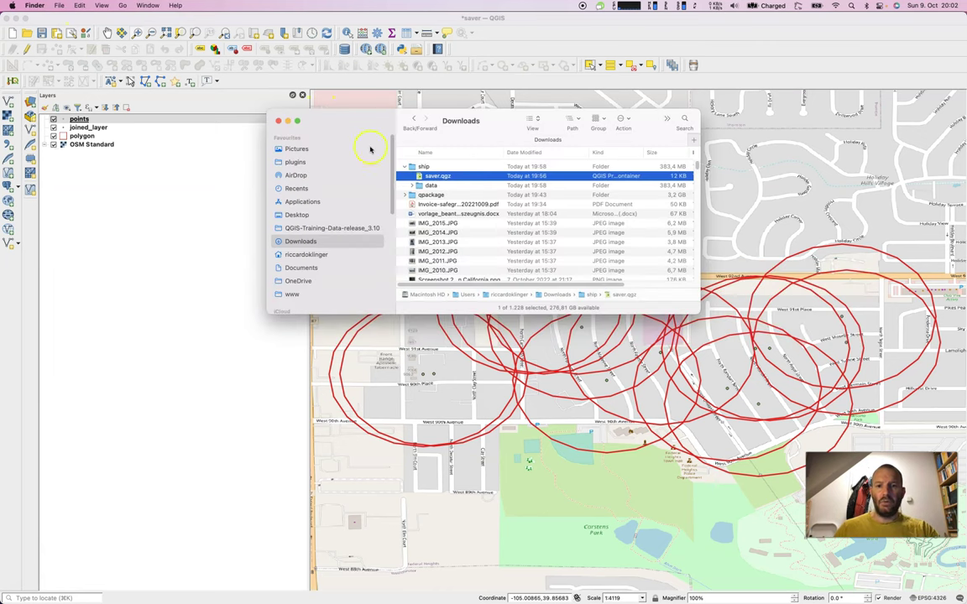
pyautogui.click(432, 178)
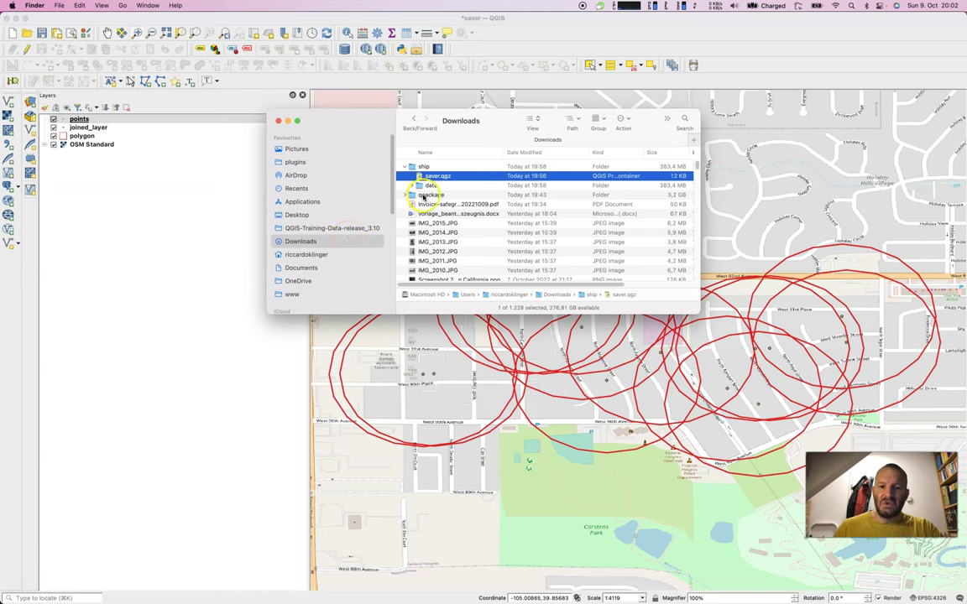
pyautogui.click(411, 186)
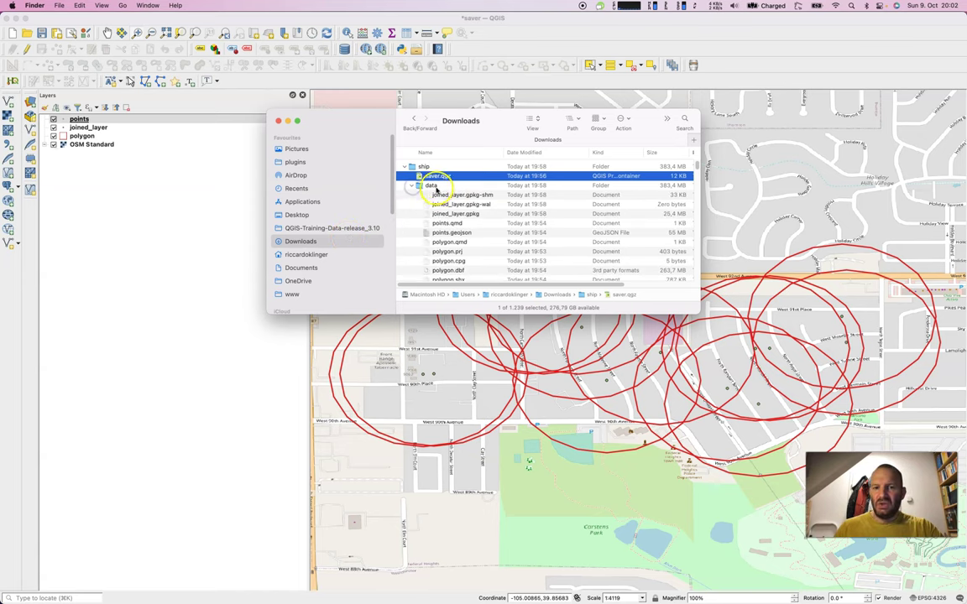
pyautogui.scroll(-5, 456, 218)
pyautogui.scroll(4, 457, 223)
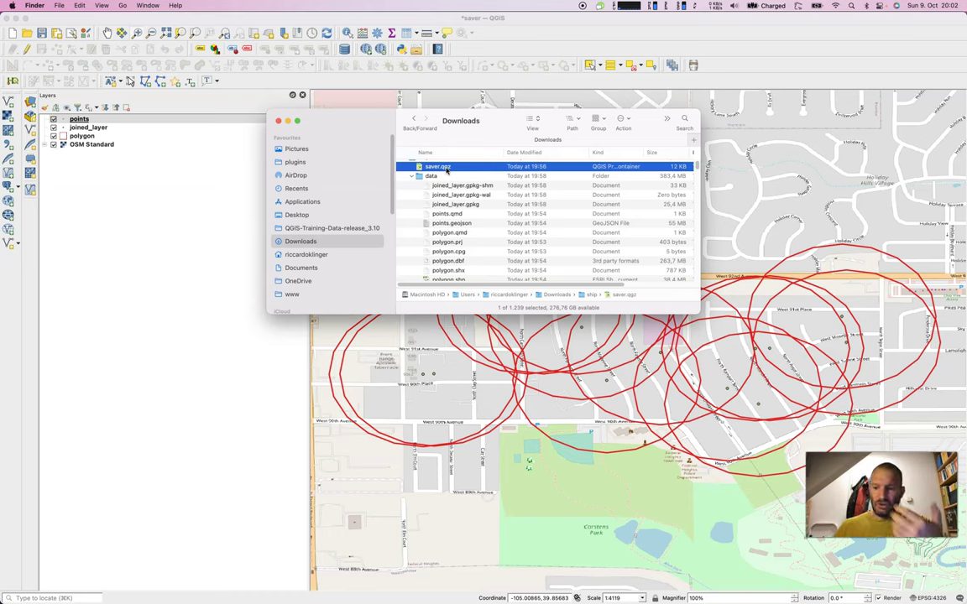
pyautogui.moveTo(447, 170); pyautogui.dragTo(528, 388)
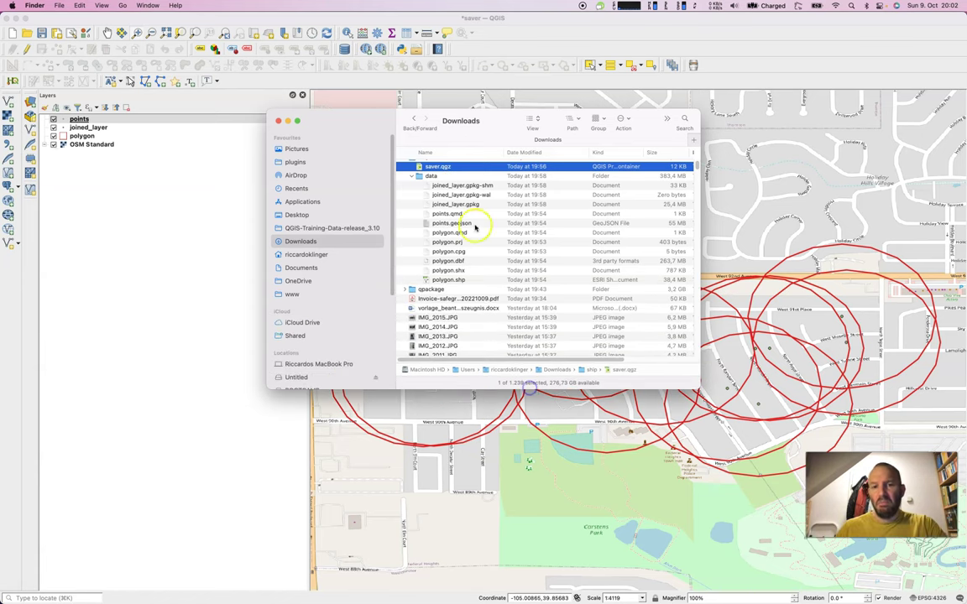
pyautogui.scroll(1, 453, 206)
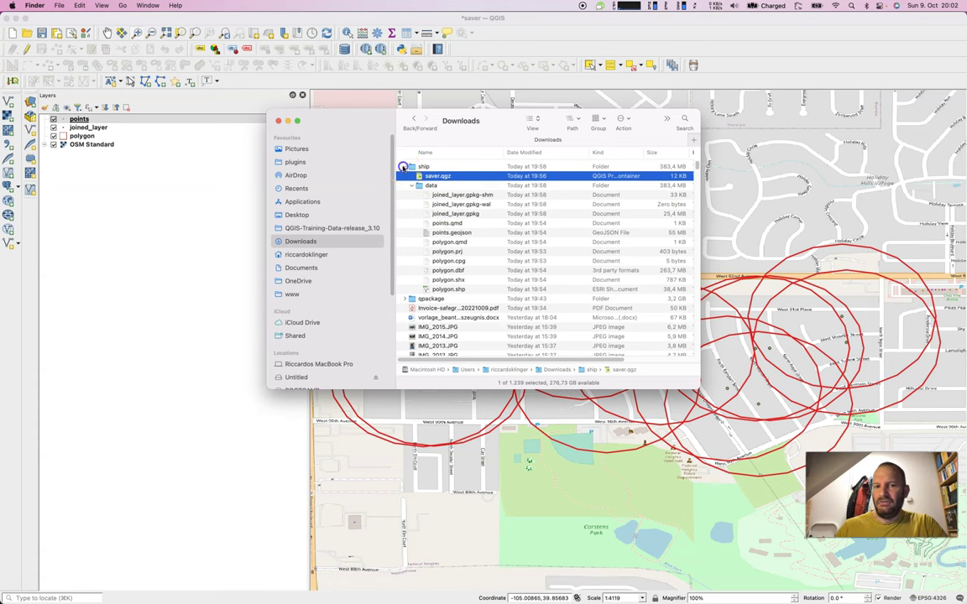
# Collapse the ship folder and compress it into ship.zip
pyautogui.click(405, 166)
pyautogui.rightClick(426, 168)
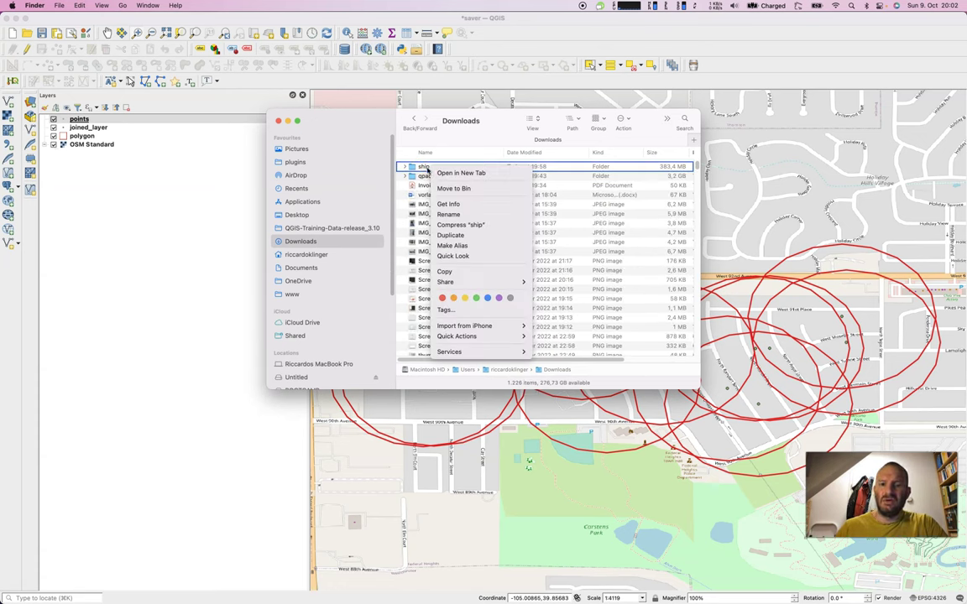
pyautogui.click(457, 225)
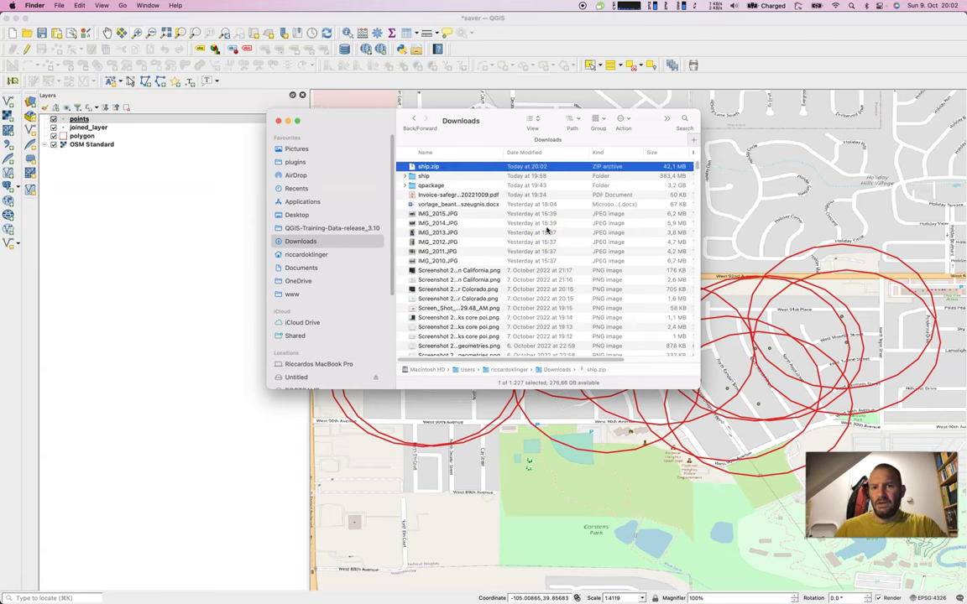
# Expand the Desktop ship folder, select saver.qgz, expand its data folder, then return to QGIS
pyautogui.click(309, 267)
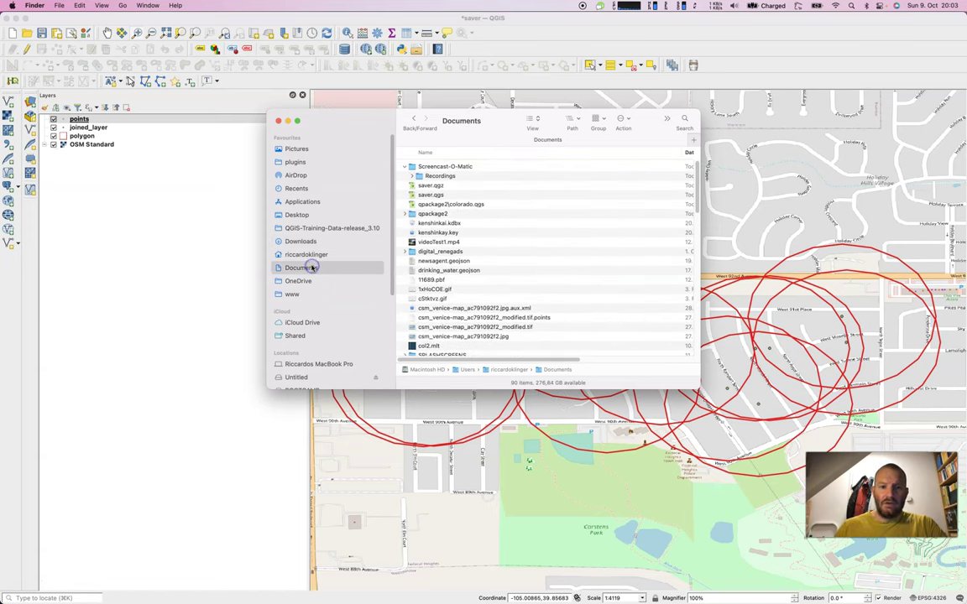
pyautogui.click(306, 215)
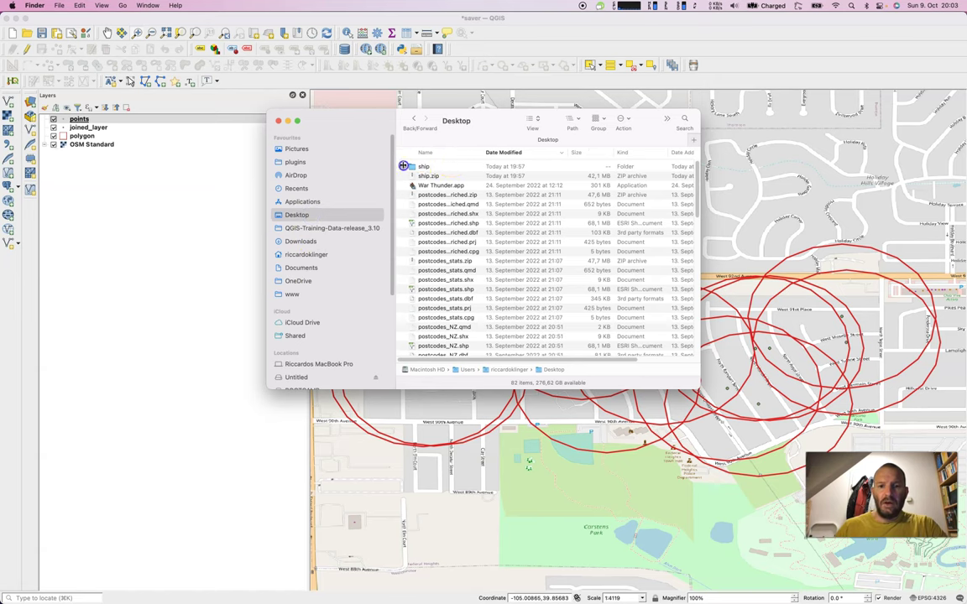
pyautogui.click(404, 166)
pyautogui.click(431, 185)
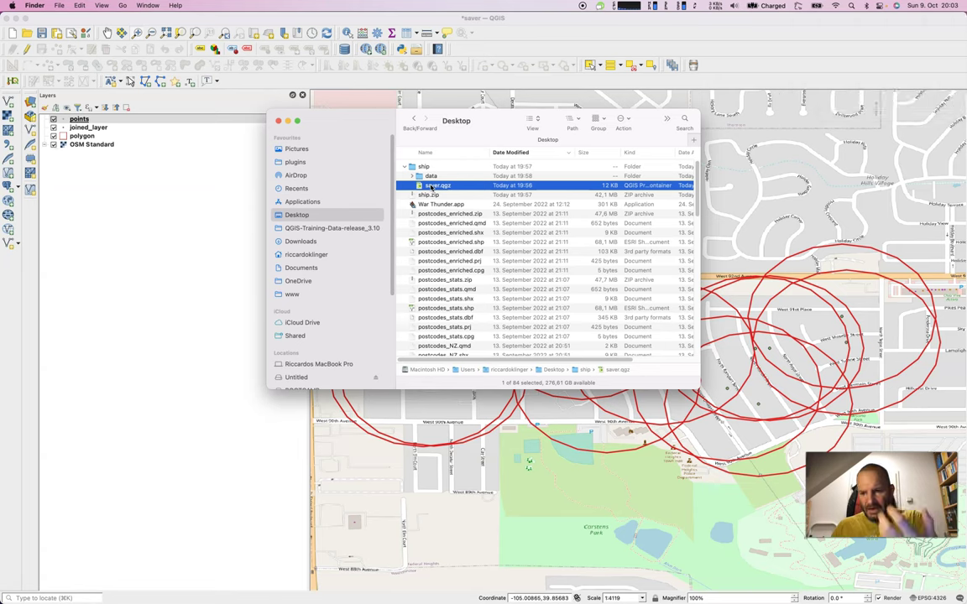
pyautogui.click(412, 176)
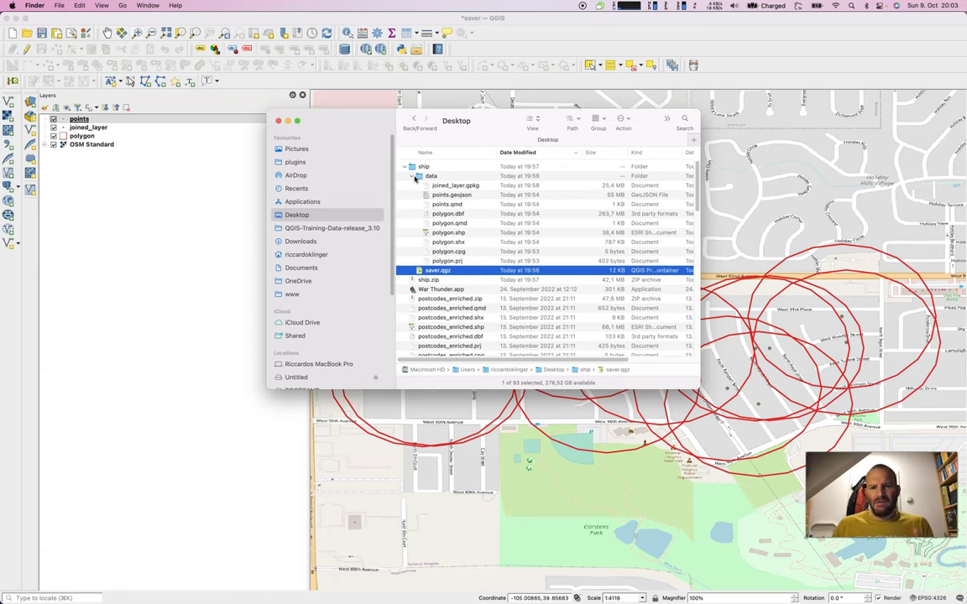
pyautogui.click(195, 198)
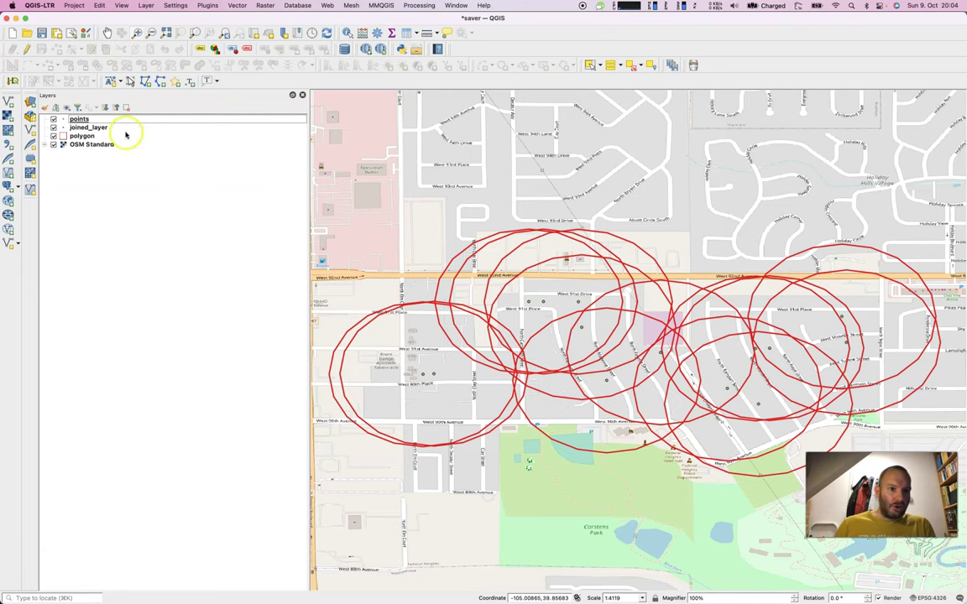
# Check the points layer's Information page showing points.geojson in the ship data folder as its source
pyautogui.doubleClick(79, 118)
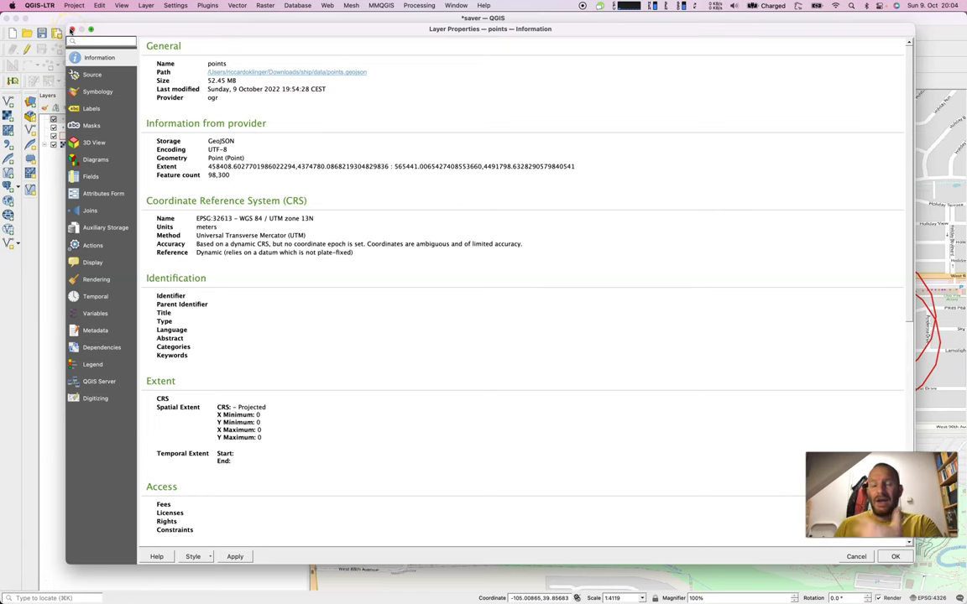
pyautogui.click(71, 30)
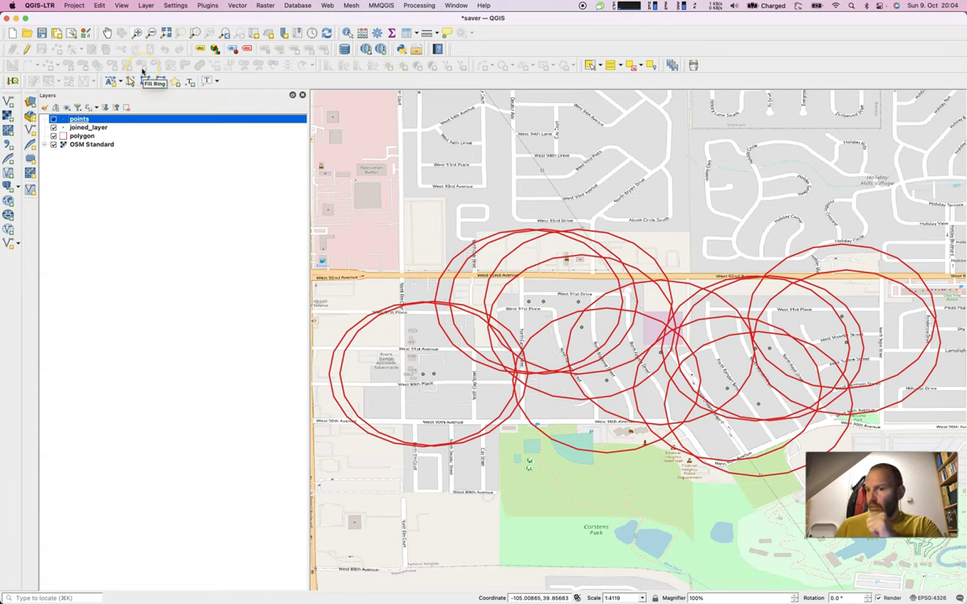
# Briefly view the plugin manager, then launch Plugins > QPackage > QPackage
pyautogui.click(207, 5)
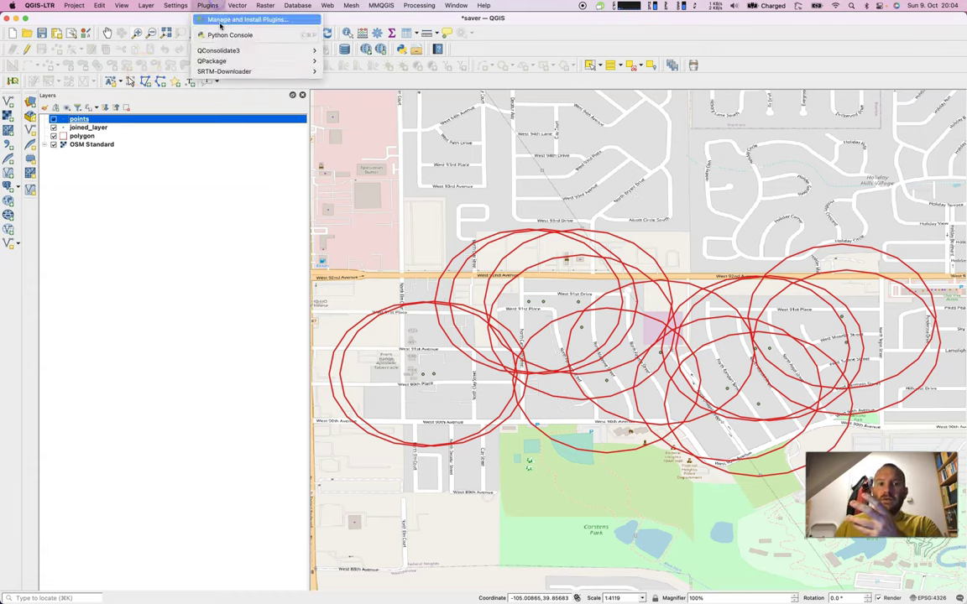
pyautogui.click(220, 21)
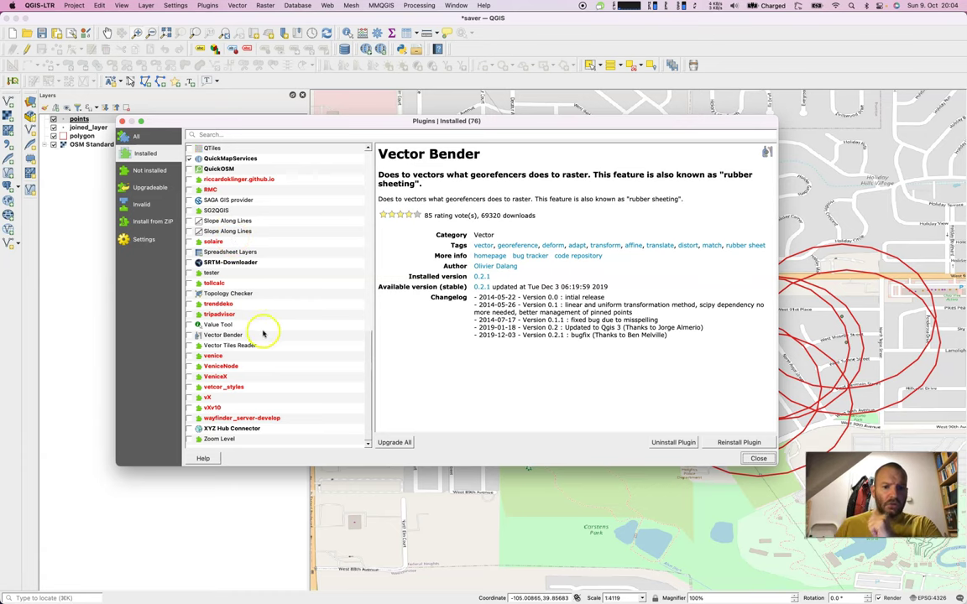
pyautogui.click(121, 121)
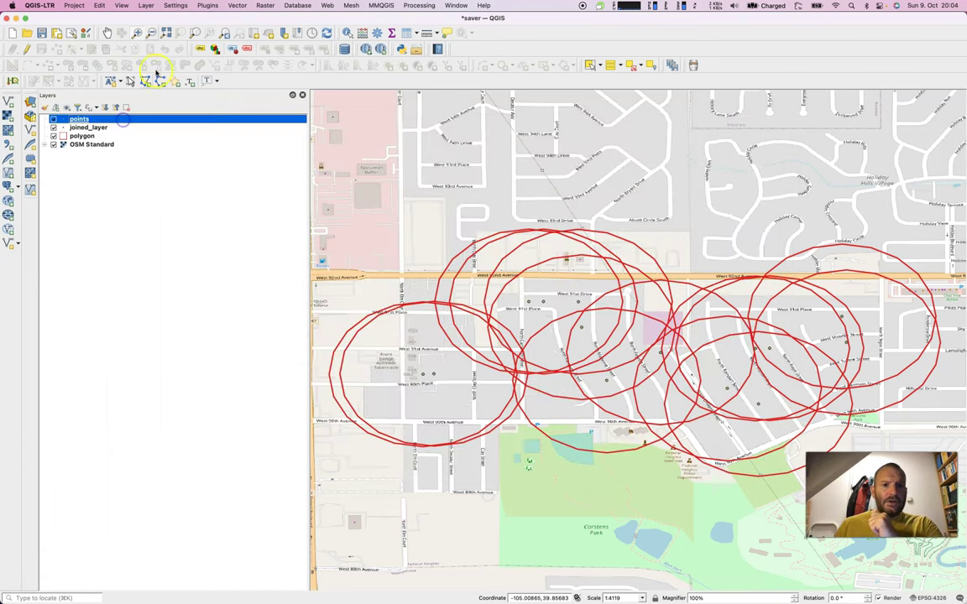
pyautogui.click(207, 6)
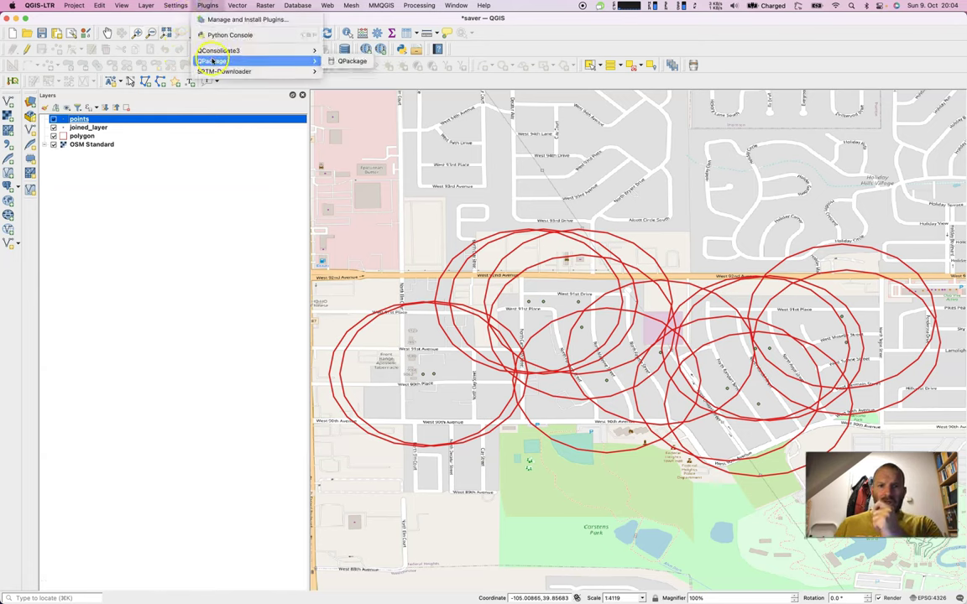
pyautogui.click(340, 61)
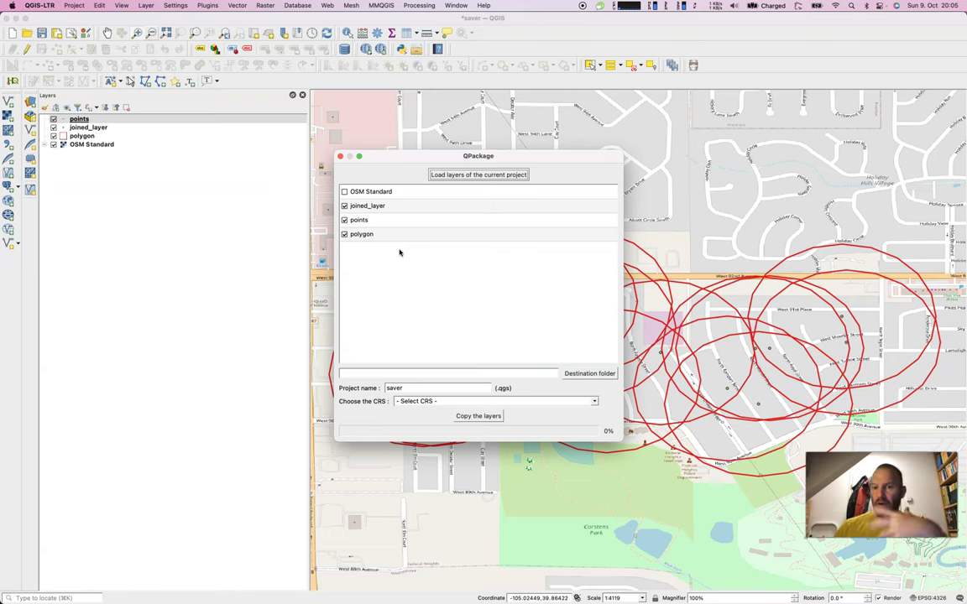
# Create a new qpackage3 folder in Downloads as the QPackage destination
pyautogui.click(585, 372)
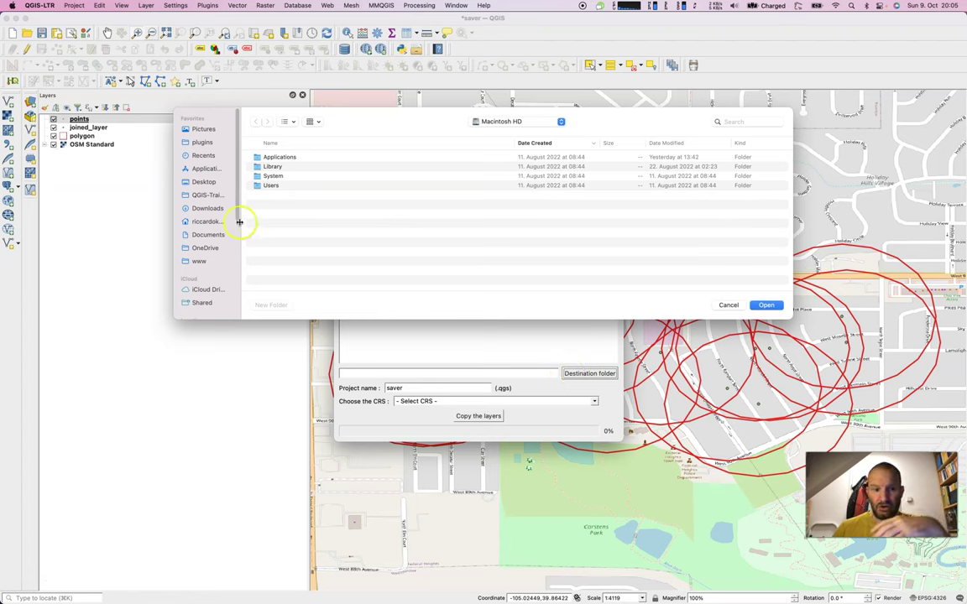
pyautogui.click(202, 209)
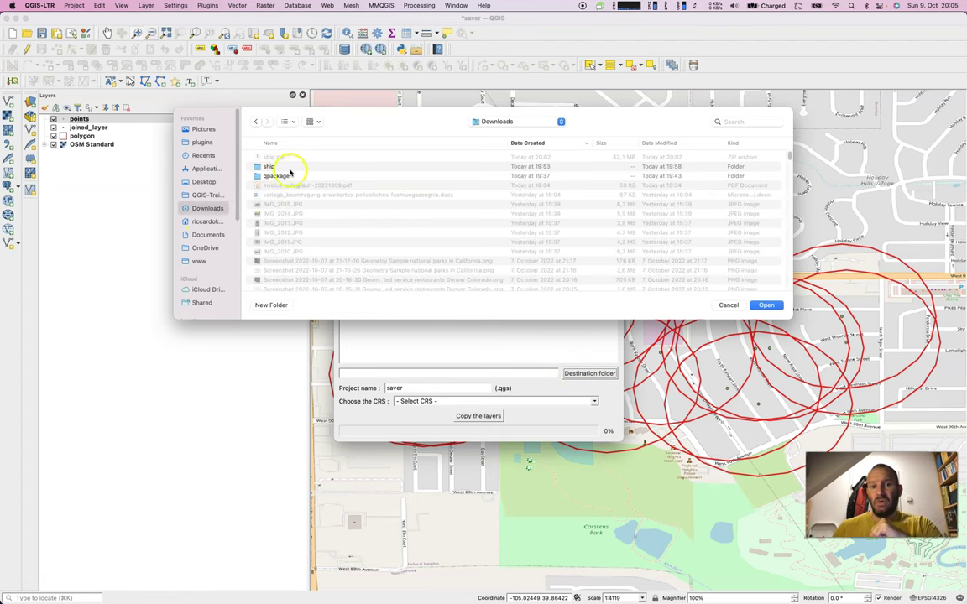
pyautogui.click(281, 304)
pyautogui.write('c')
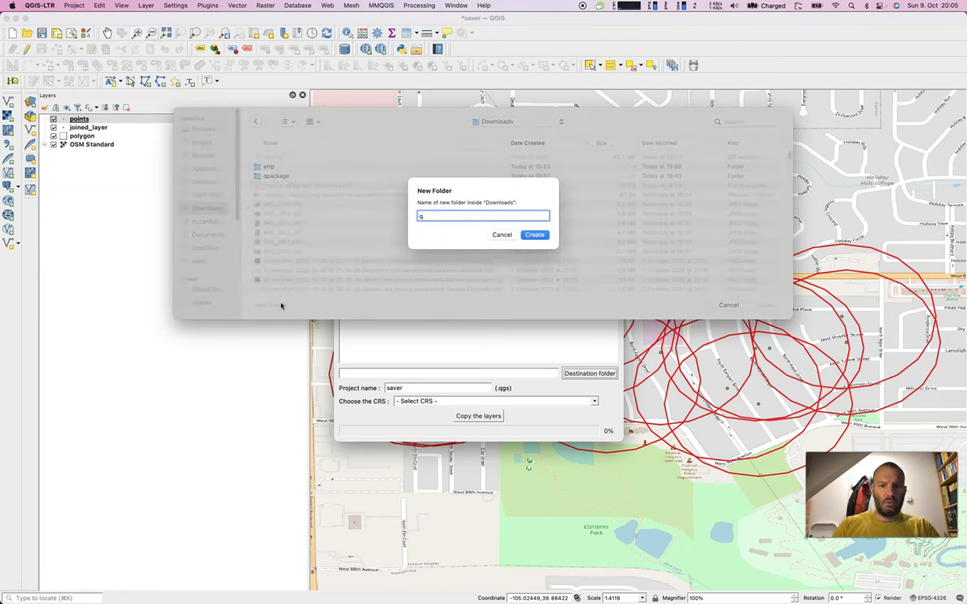
pyautogui.write('packe')
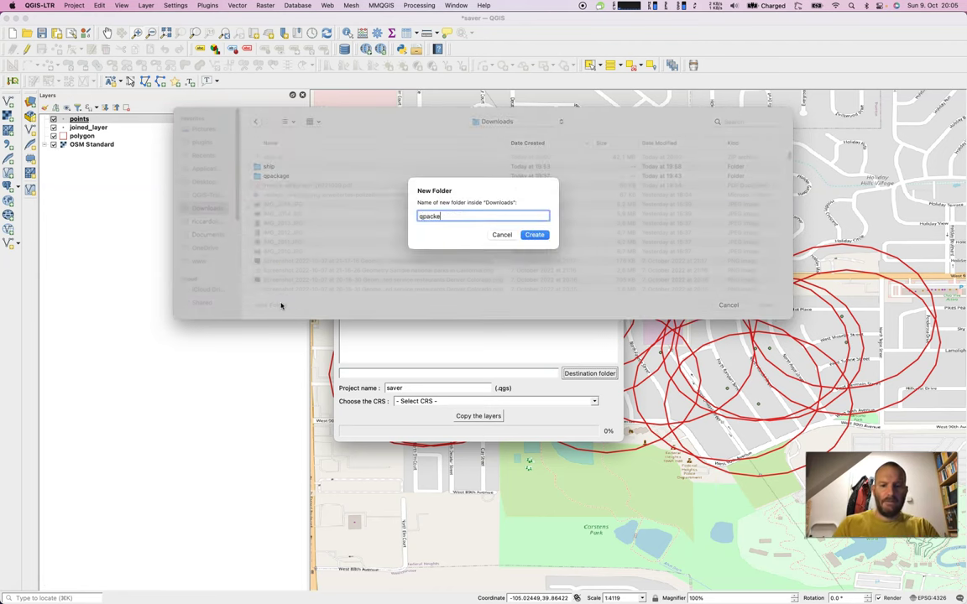
pyautogui.press('BackSpace')
pyautogui.write('age3')
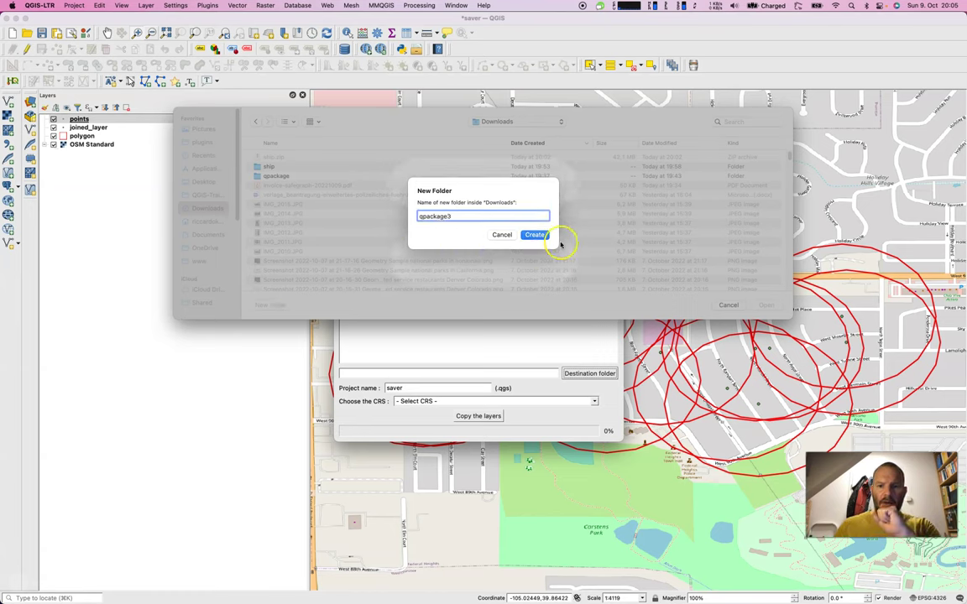
pyautogui.click(529, 234)
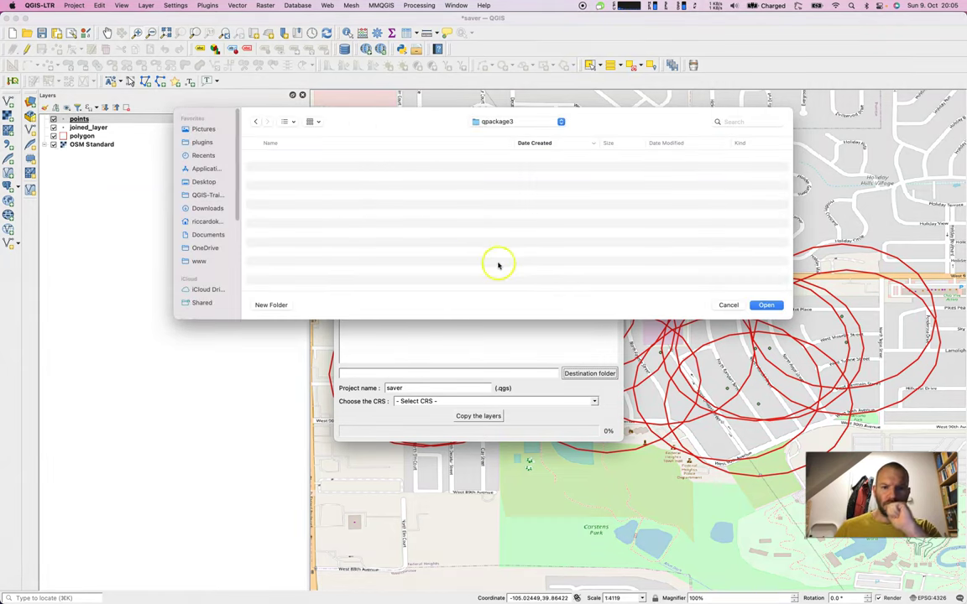
# Confirm qpackage3 as destination, rename the project saver3, and choose EPSG:32613 WGS 84 / UTM zone 13N
pyautogui.click(765, 304)
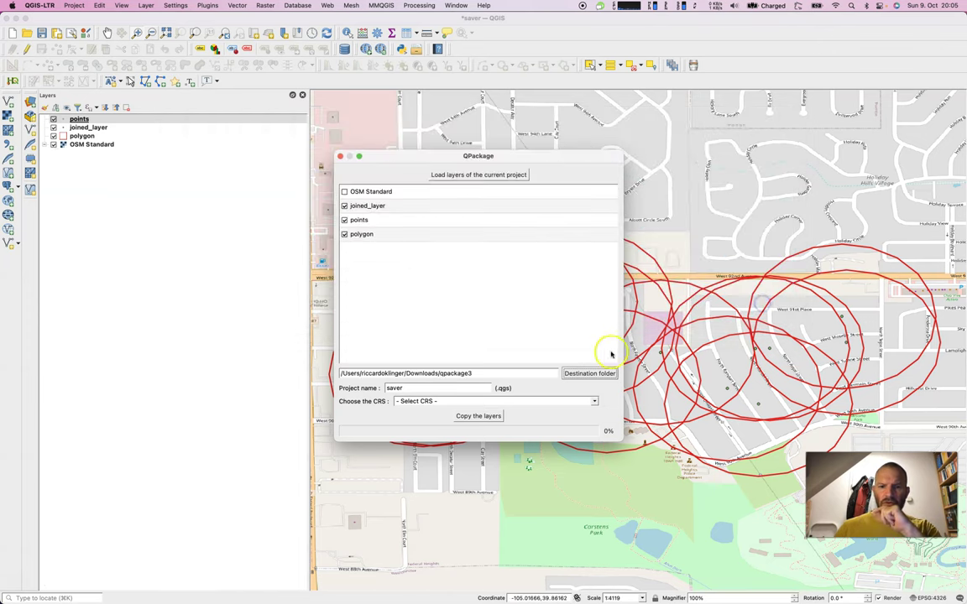
pyautogui.click(463, 388)
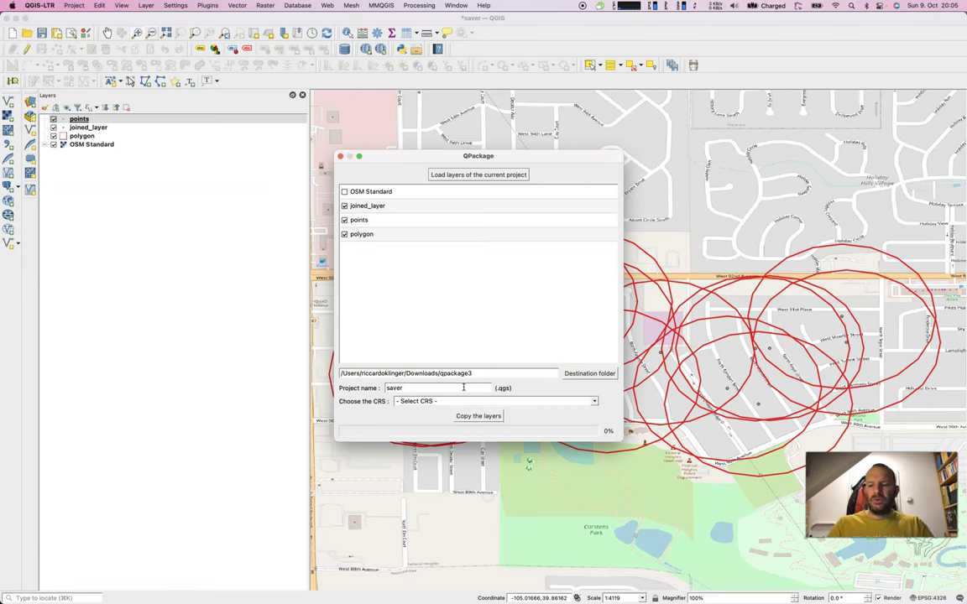
pyautogui.write('3')
pyautogui.click(466, 414)
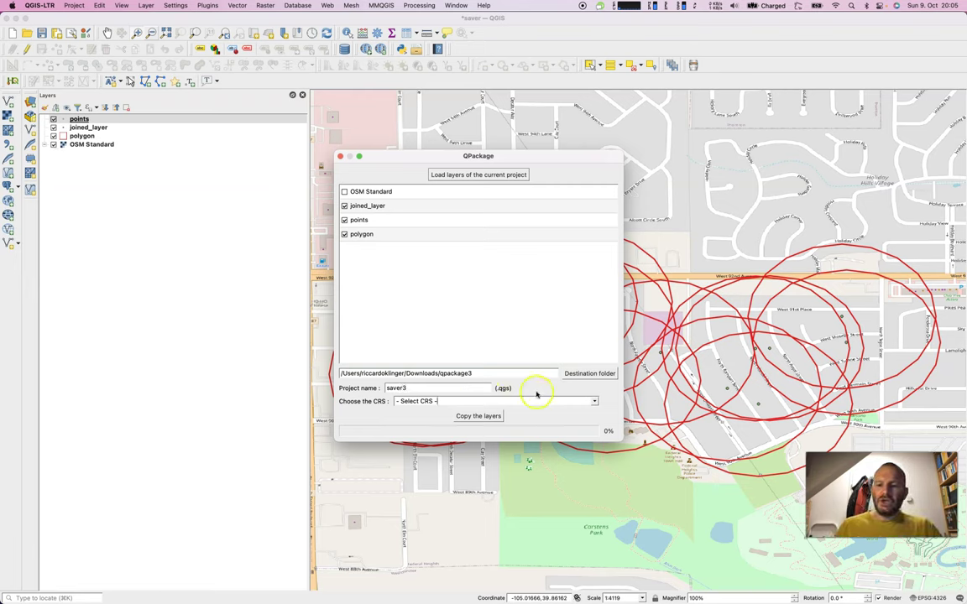
pyautogui.click(593, 401)
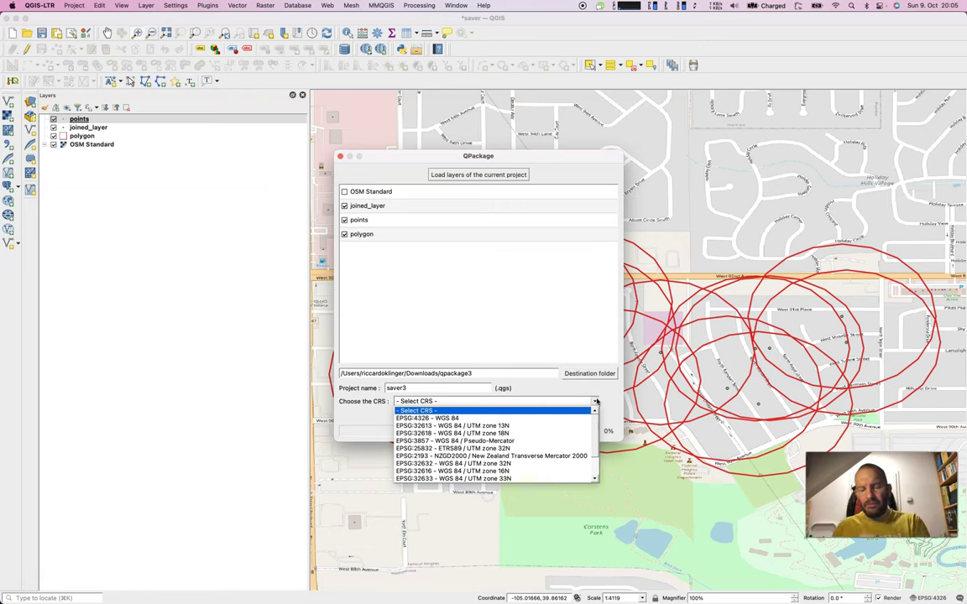
pyautogui.click(530, 426)
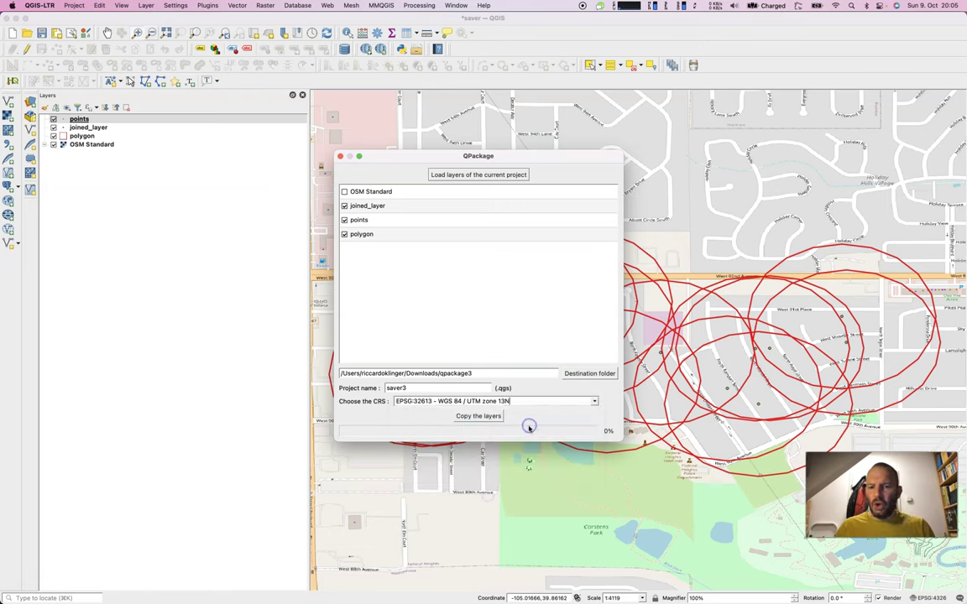
# Copy the checked layers into qpackage3, close the packaging window and dismiss the Python error
pyautogui.click(468, 415)
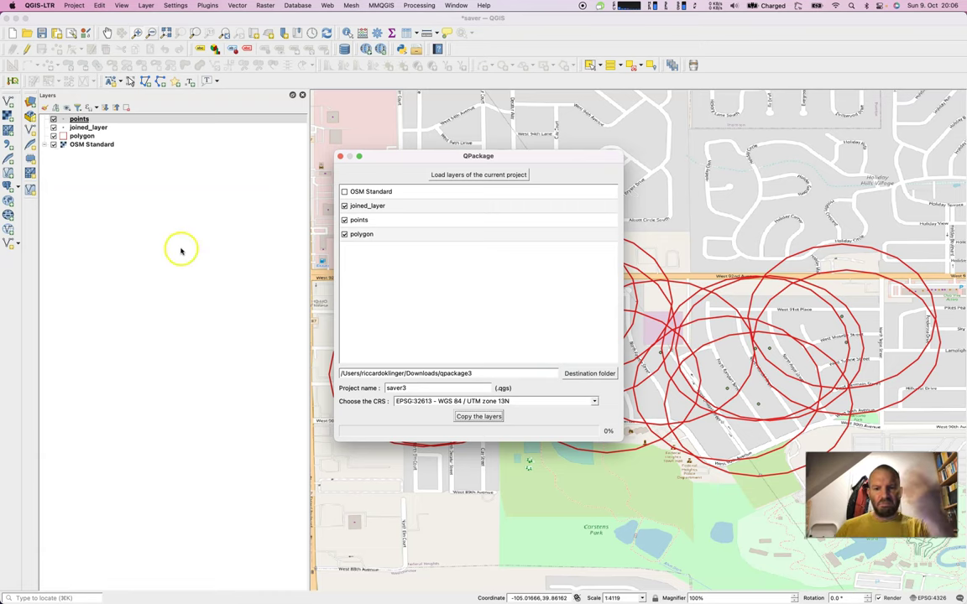
pyautogui.click(461, 416)
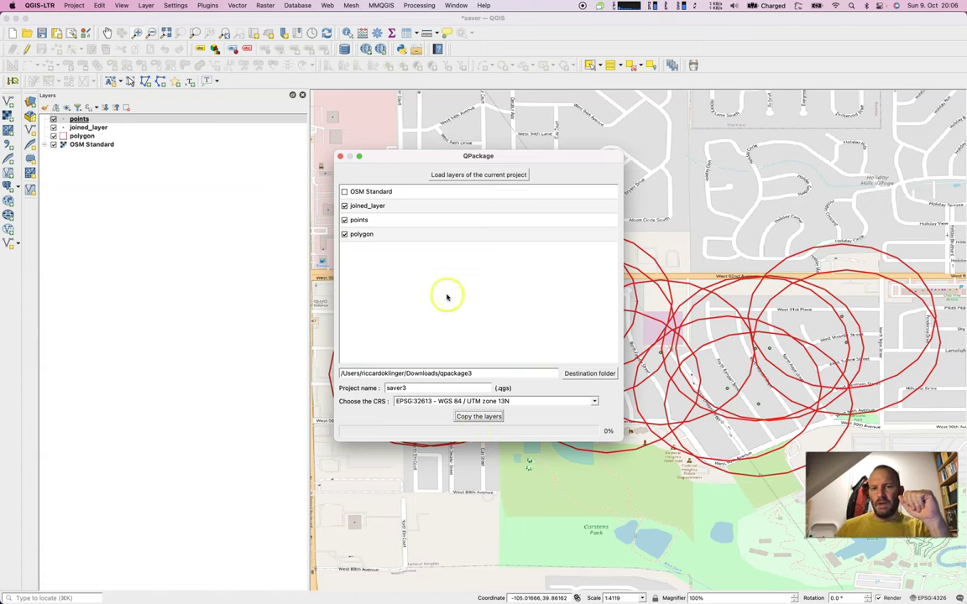
pyautogui.click(346, 192)
pyautogui.click(393, 198)
pyautogui.click(457, 288)
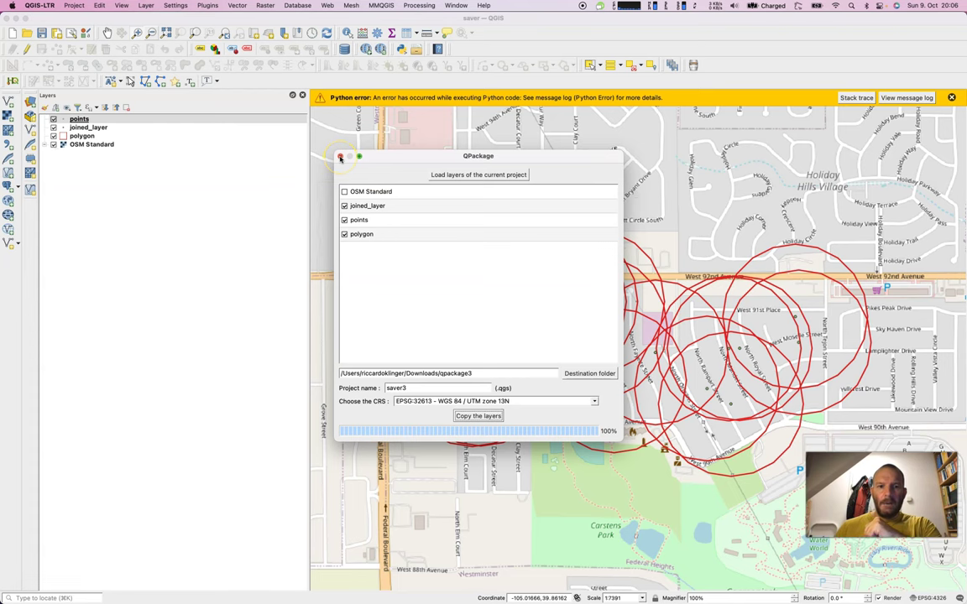
pyautogui.click(339, 157)
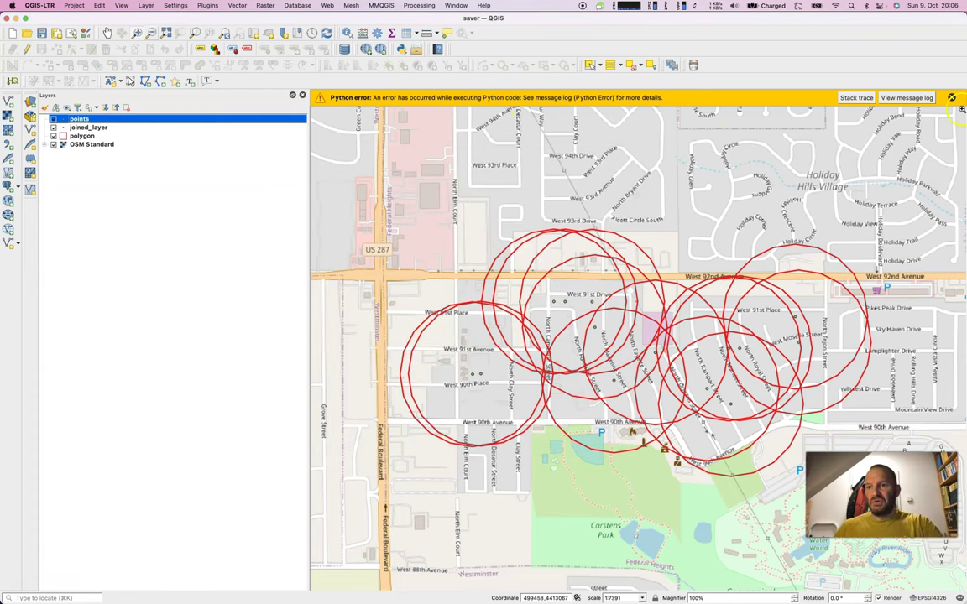
pyautogui.click(951, 98)
pyautogui.press('super+Tab')
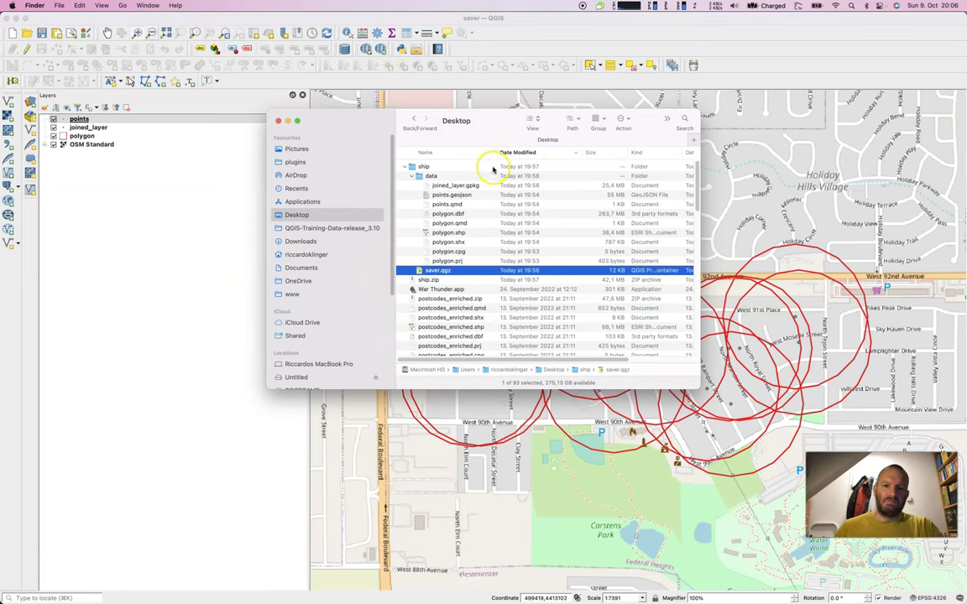
# Expand qpackage3 in Downloads to view saver.qgz and the points, polygon and joined_layer shapefiles
pyautogui.click(299, 242)
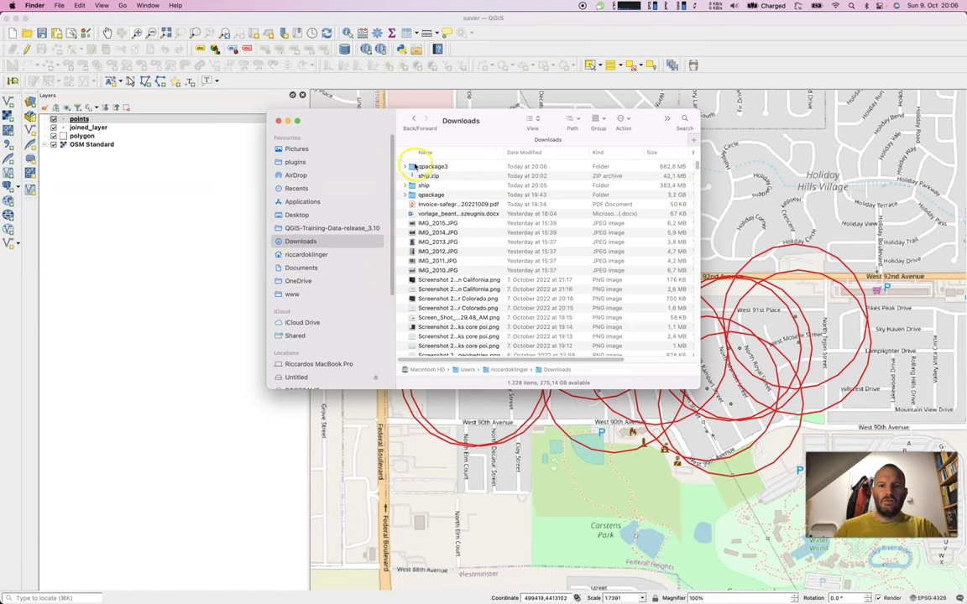
pyautogui.click(406, 167)
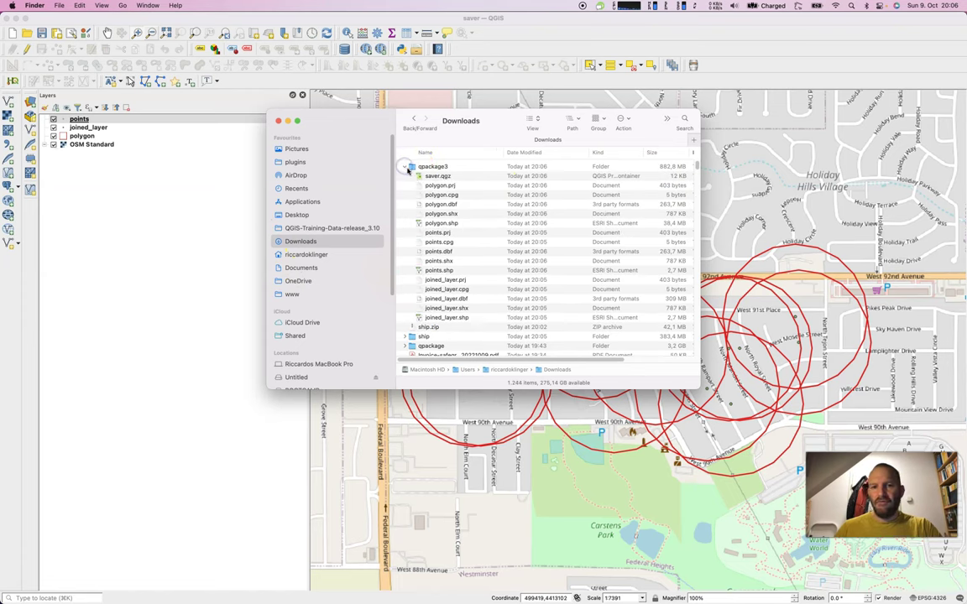
pyautogui.click(447, 177)
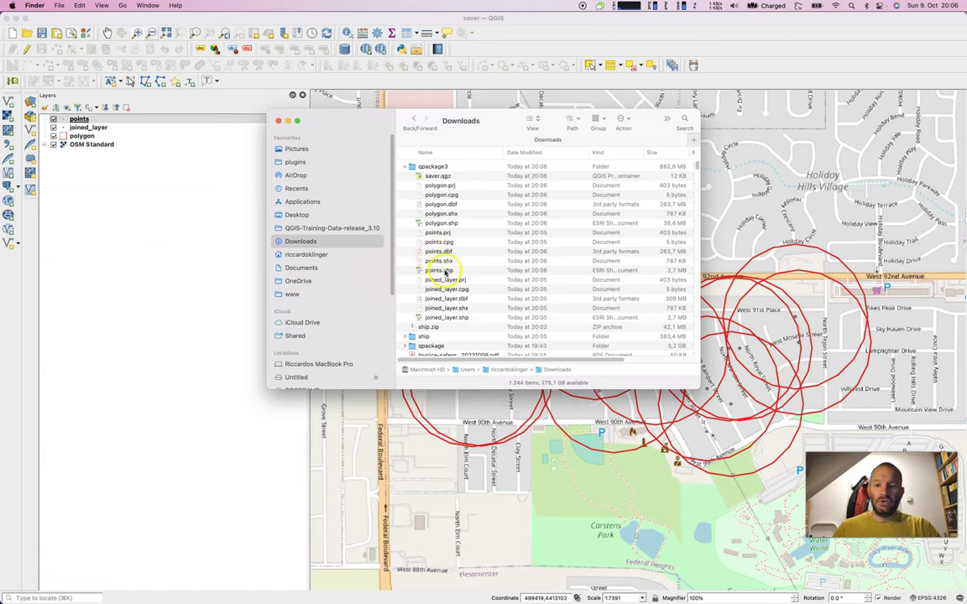
# Expand the ship folder and its data subfolder and select points.geojson
pyautogui.click(420, 335)
pyautogui.scroll(-2, 483, 317)
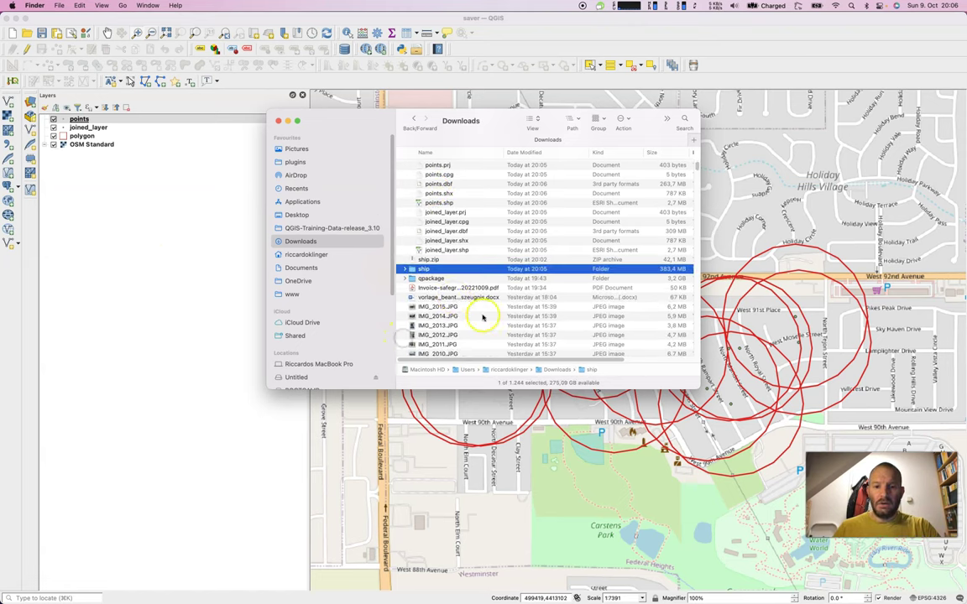
pyautogui.click(406, 268)
pyautogui.click(419, 288)
pyautogui.scroll(-1, 433, 300)
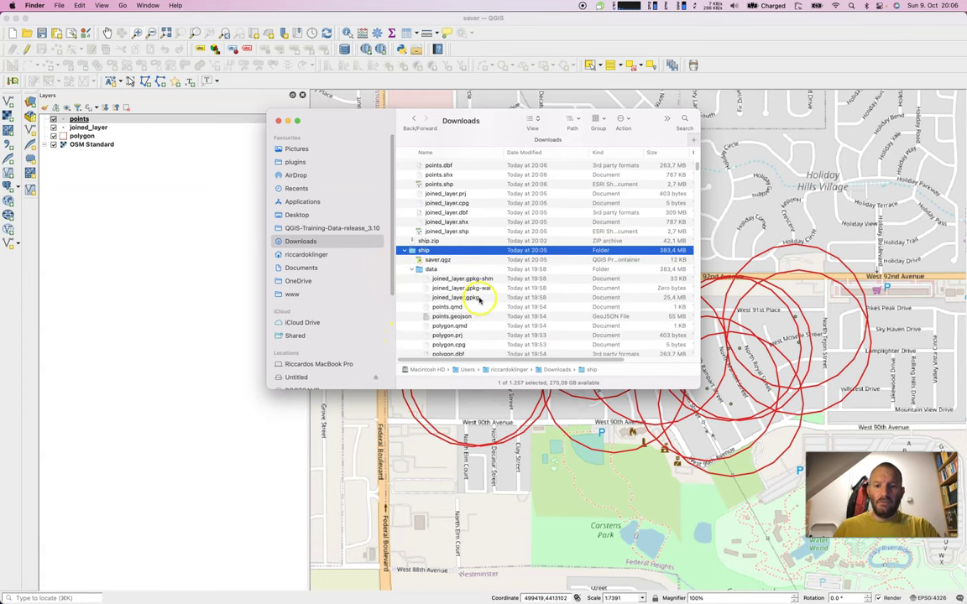
pyautogui.click(505, 315)
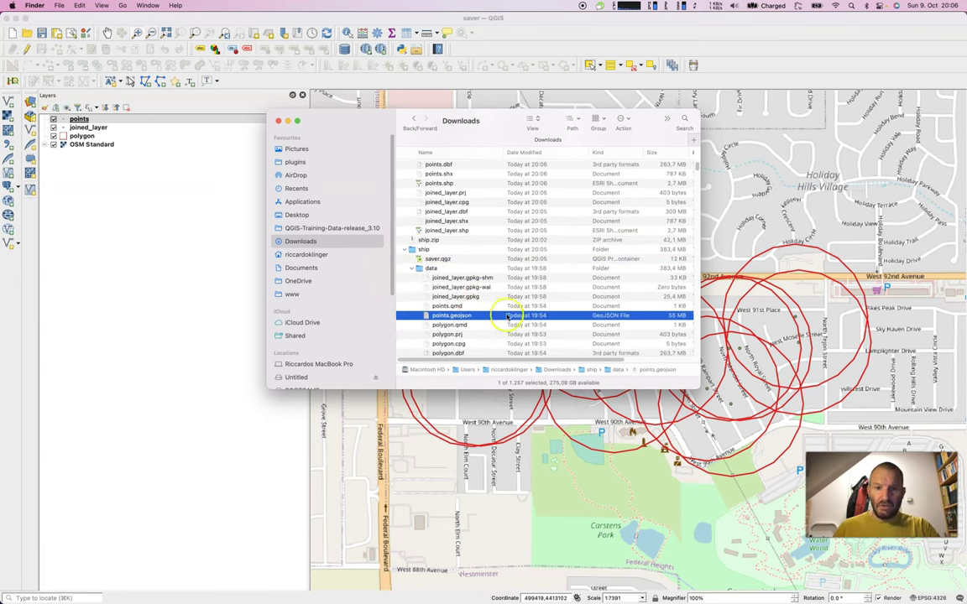
pyautogui.scroll(-3, 499, 319)
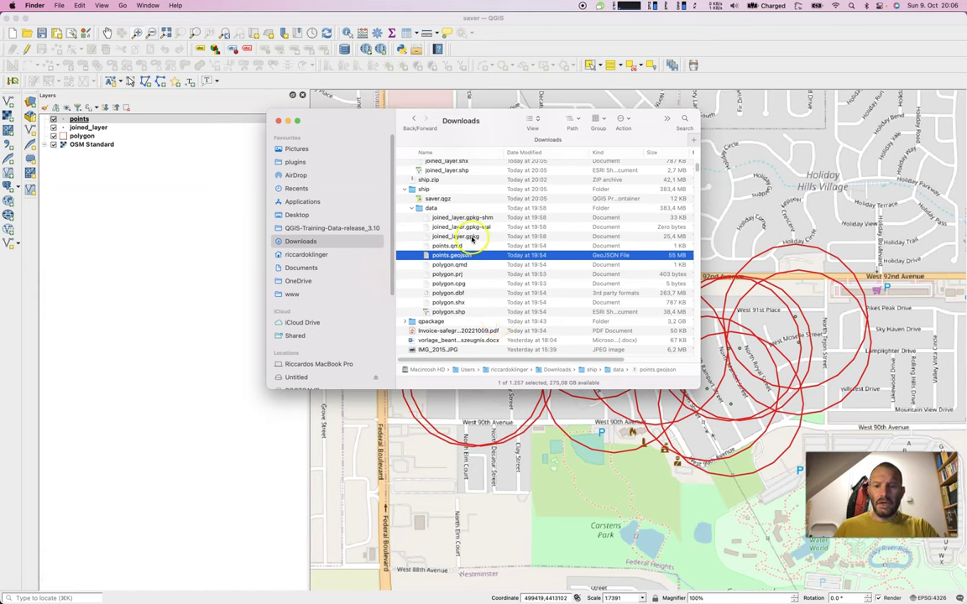
pyautogui.scroll(4, 472, 239)
pyautogui.scroll(4, 472, 239)
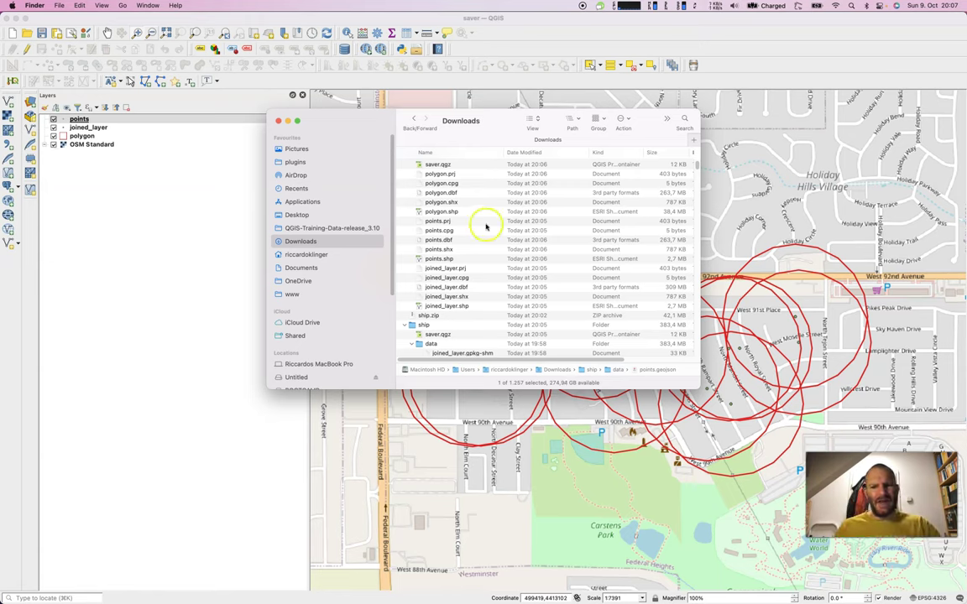
# Select qpackage3, dismiss its actions menu, and close the Finder window
pyautogui.click(279, 121)
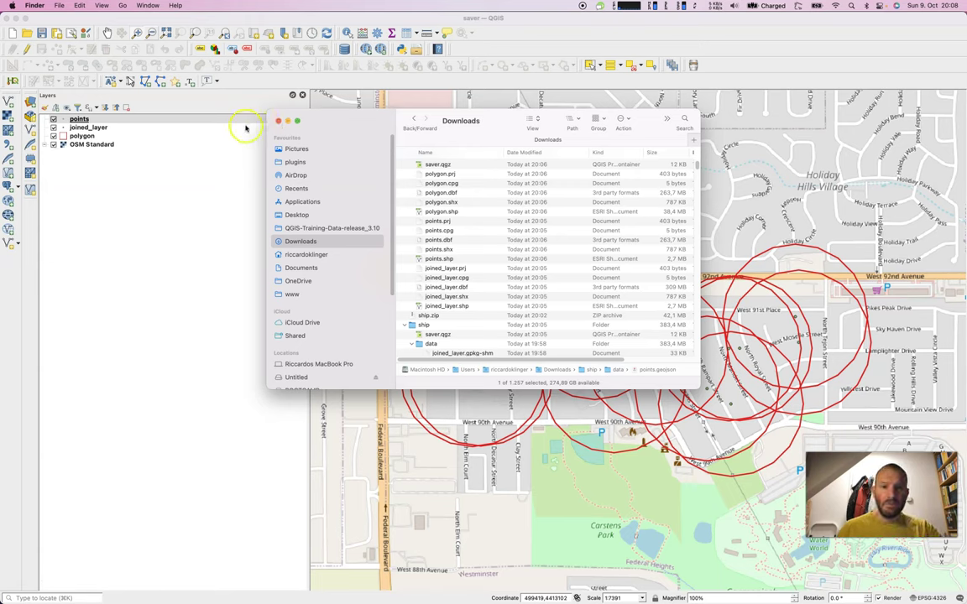
pyautogui.click(277, 120)
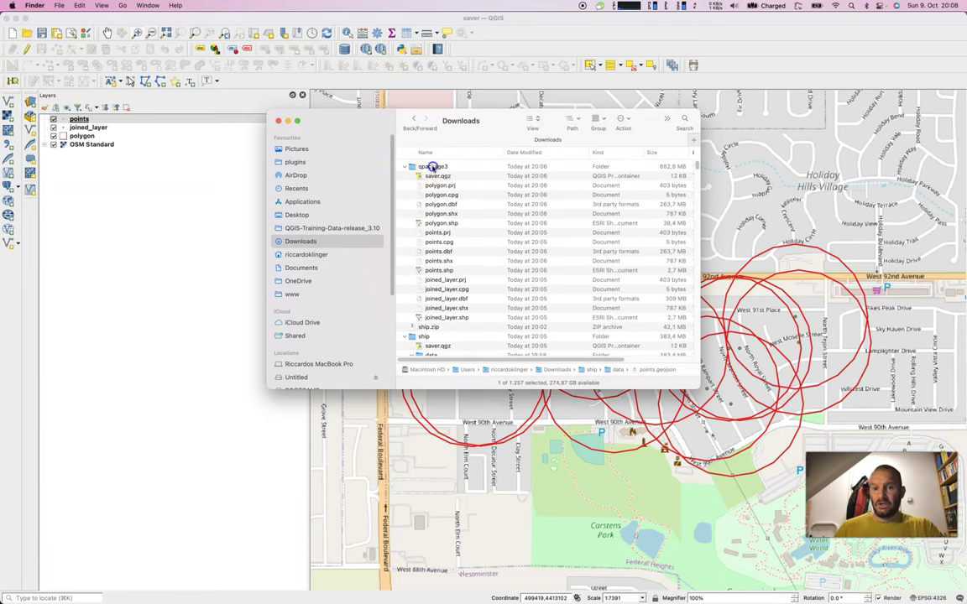
pyautogui.click(433, 167)
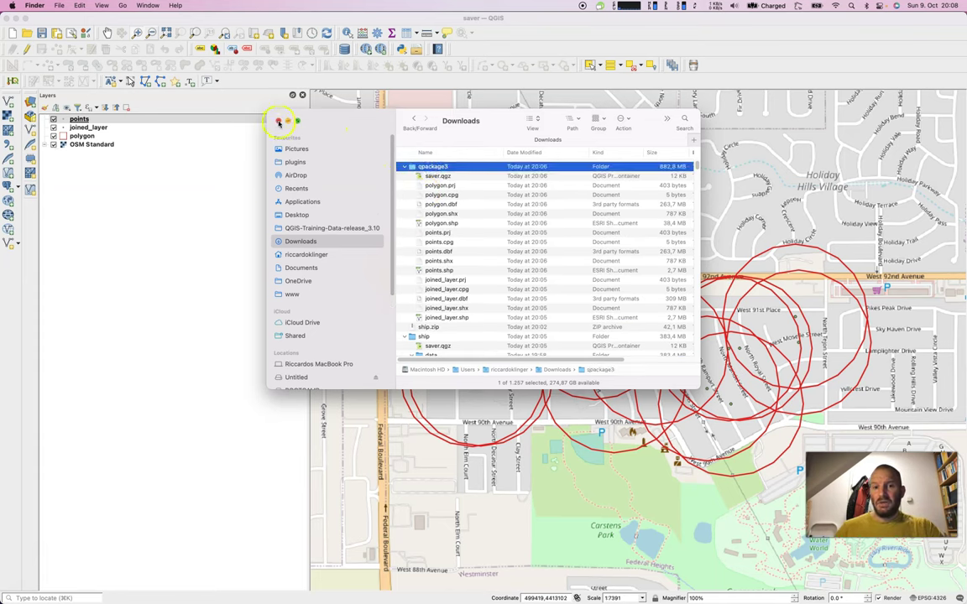
pyautogui.rightClick(431, 167)
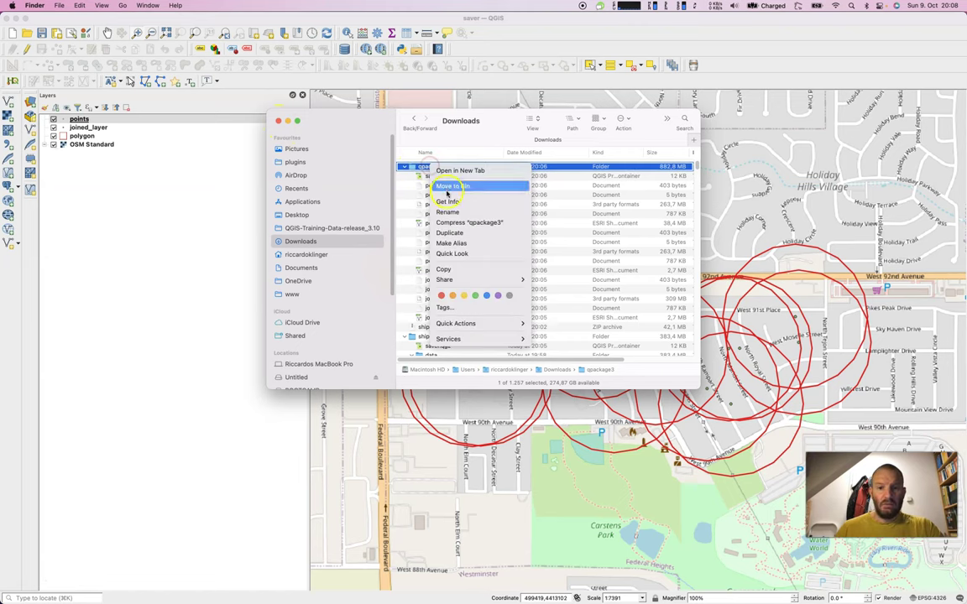
pyautogui.click(309, 123)
pyautogui.click(279, 121)
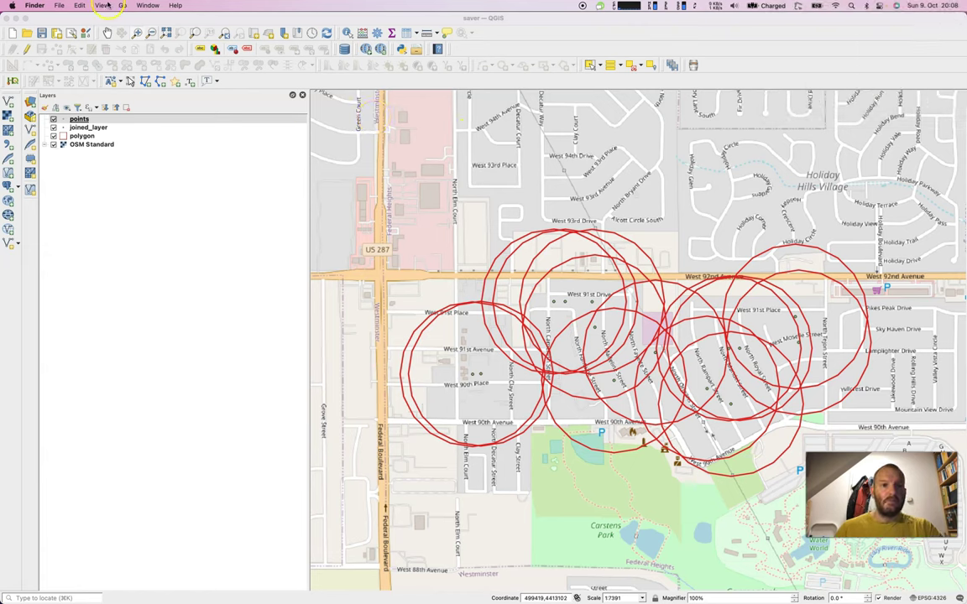
pyautogui.click(157, 19)
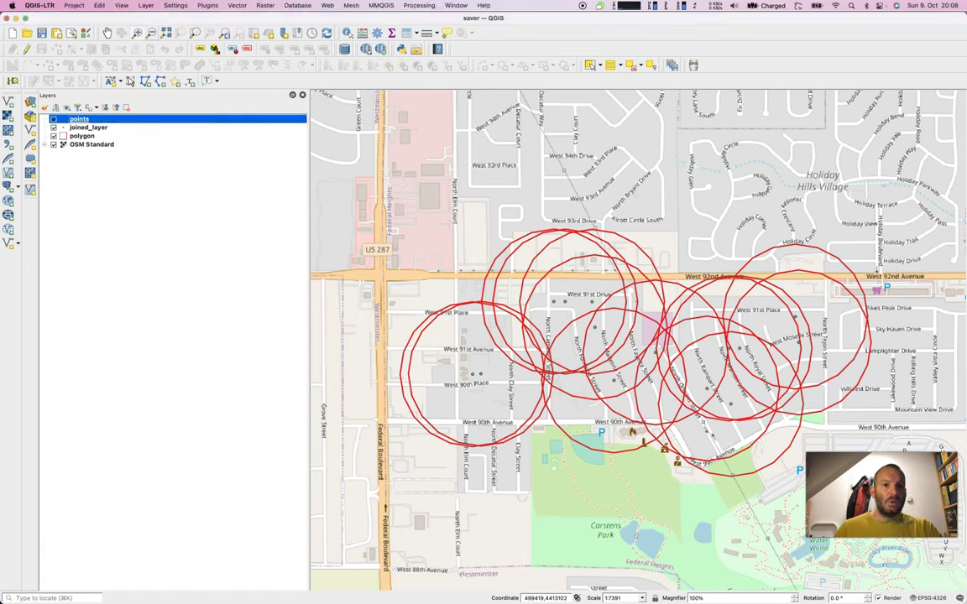
pyautogui.click(208, 5)
pyautogui.moveTo(221, 62)
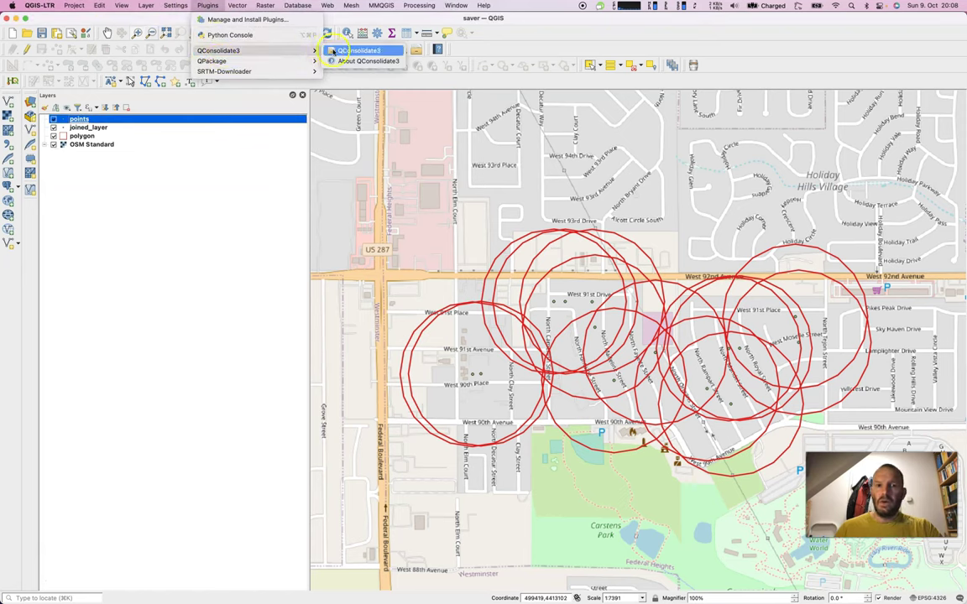
pyautogui.click(343, 61)
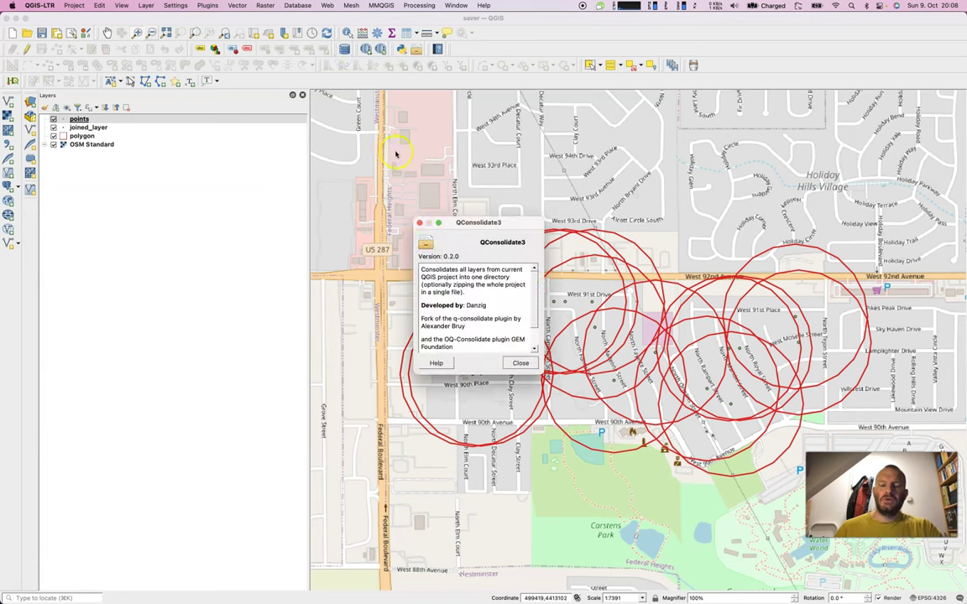
pyautogui.moveTo(459, 270); pyautogui.dragTo(481, 293)
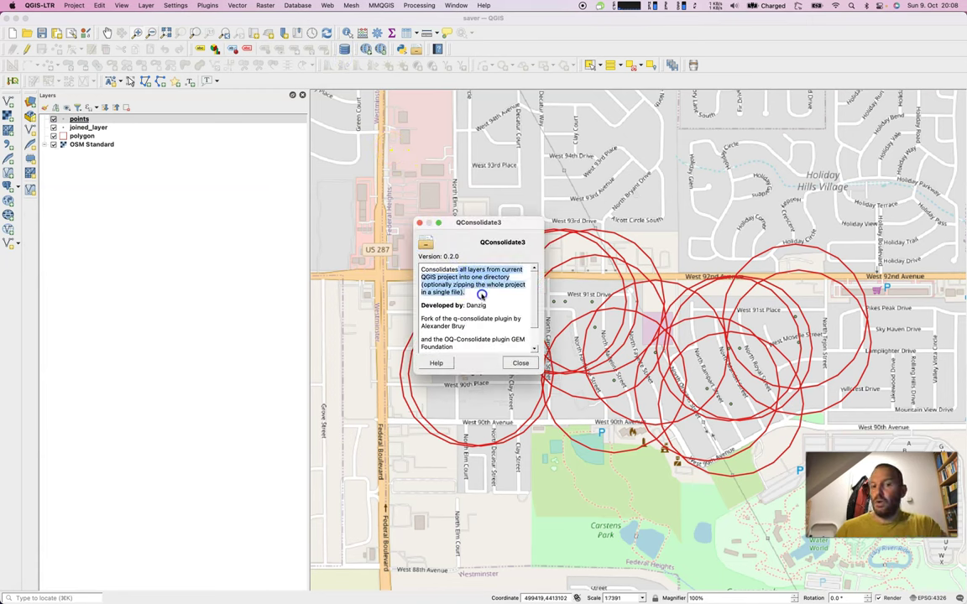
pyautogui.click(479, 293)
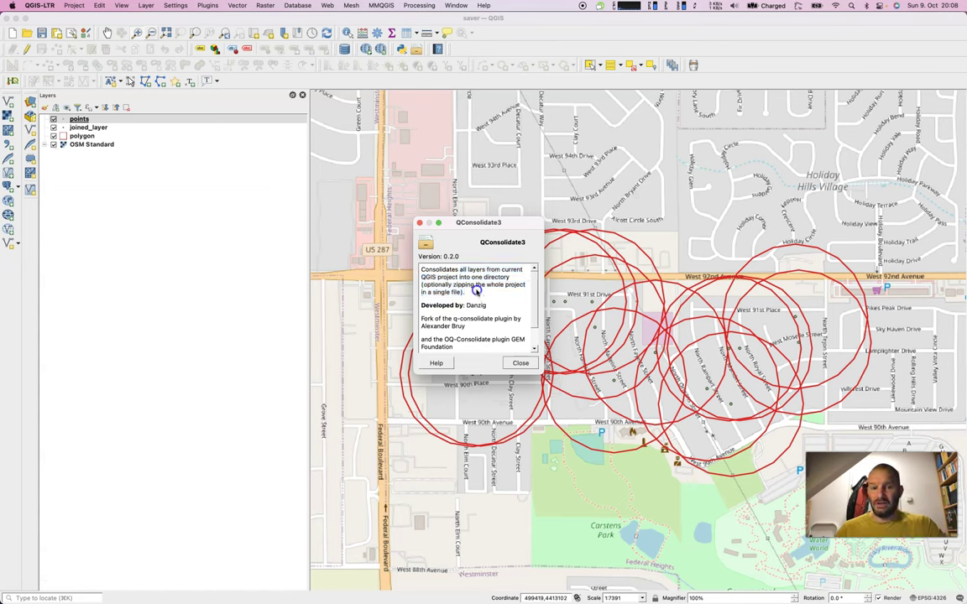
pyautogui.scroll(-2, 491, 299)
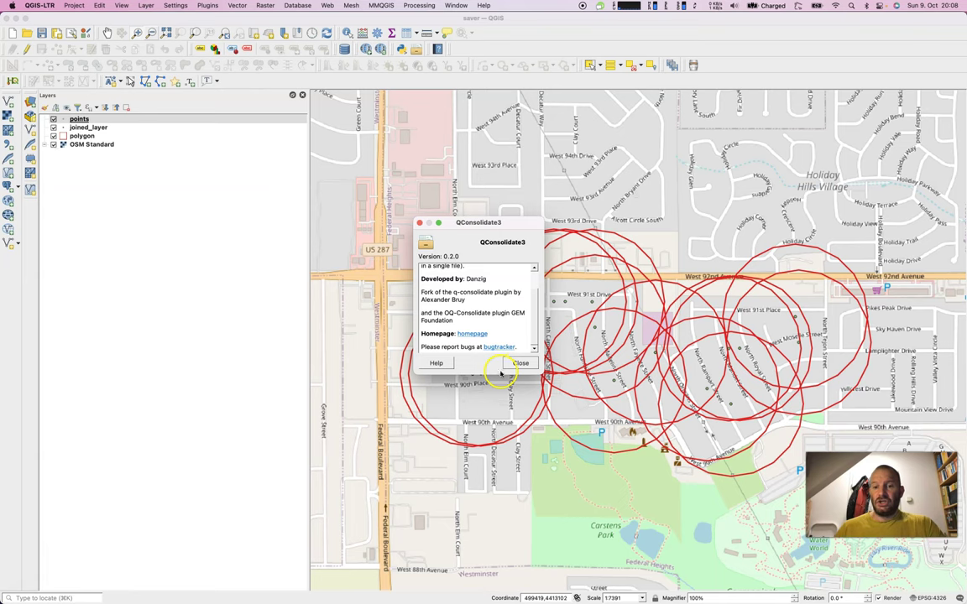
pyautogui.click(519, 362)
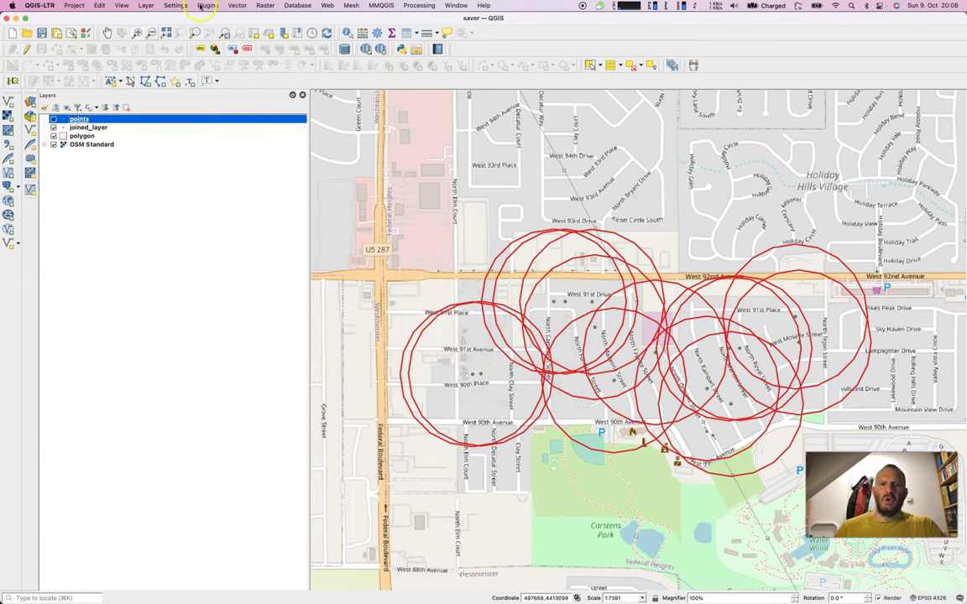
# Launch Plugins > QConsolidate3 > QConsolidate3 for project saver23
pyautogui.click(206, 6)
pyautogui.moveTo(221, 51)
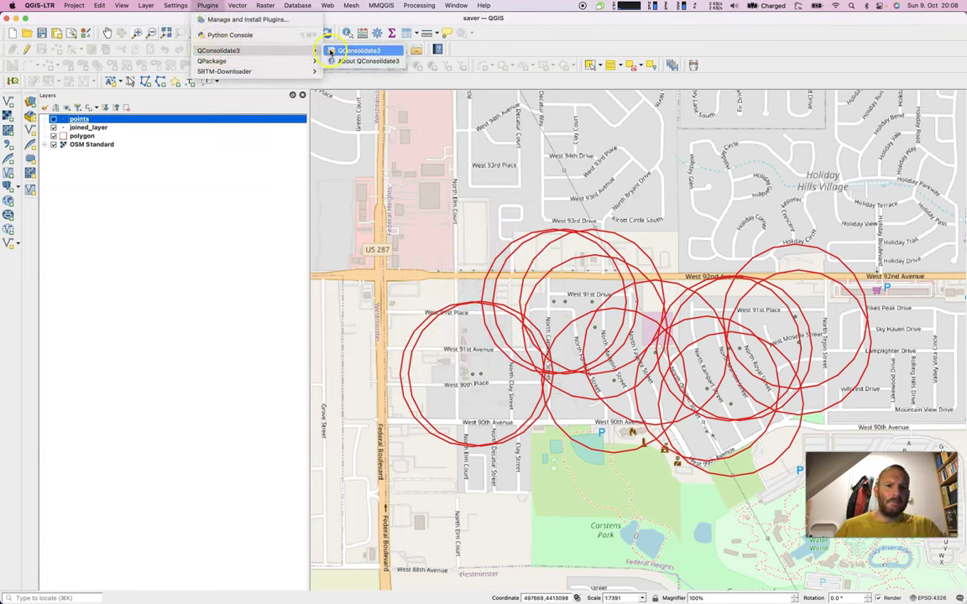
pyautogui.click(340, 50)
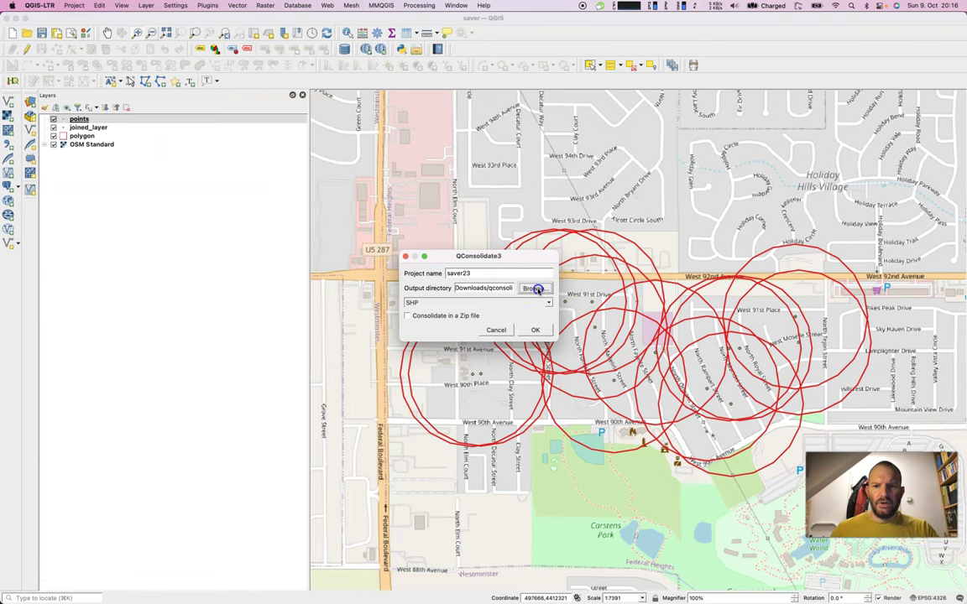
# Set the output directory to a new qc folder created in Downloads
pyautogui.click(537, 289)
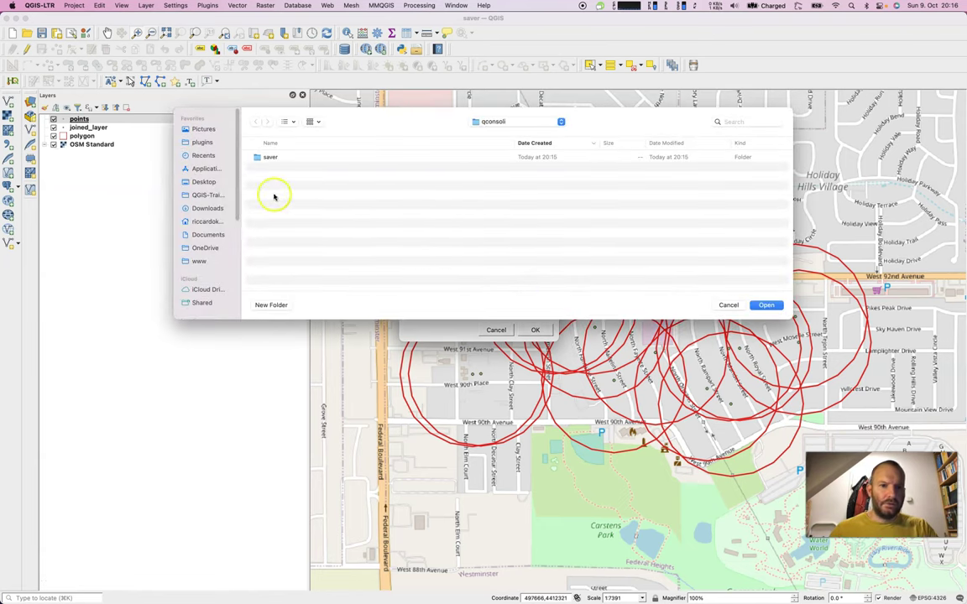
pyautogui.click(203, 208)
pyautogui.click(277, 157)
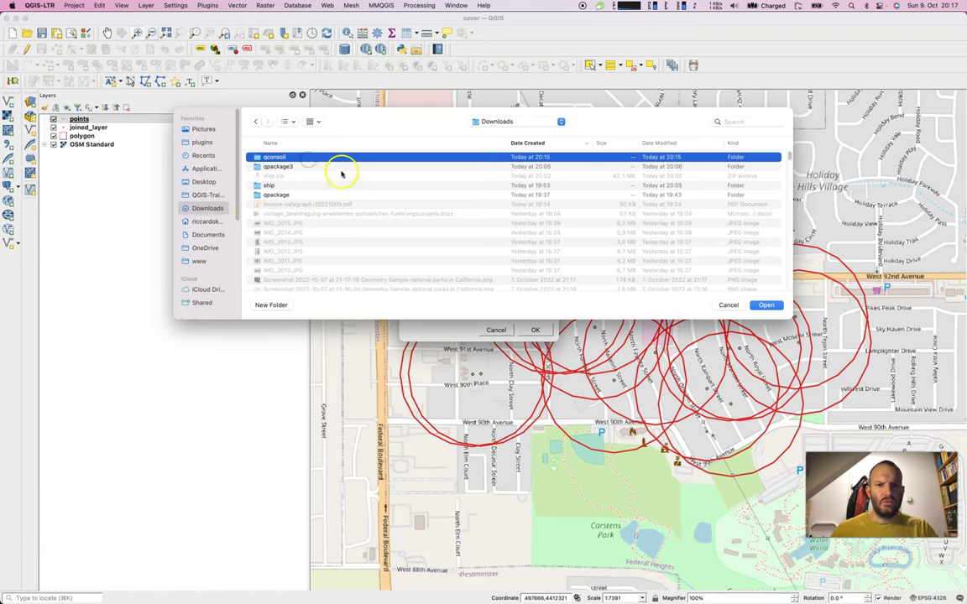
pyautogui.doubleClick(274, 158)
pyautogui.click(270, 158)
pyautogui.click(256, 121)
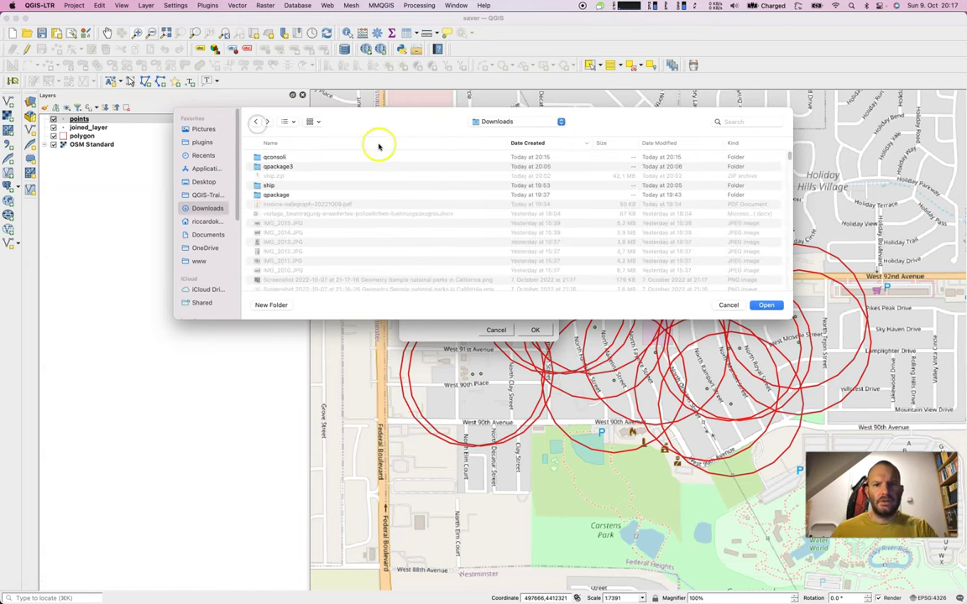
pyautogui.click(274, 304)
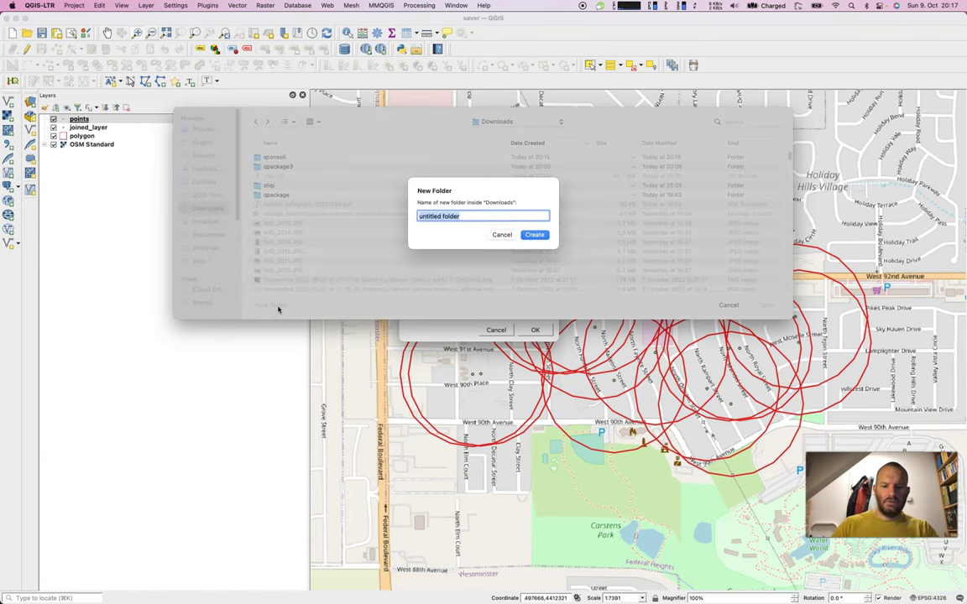
pyautogui.write('qc')
pyautogui.press('Return')
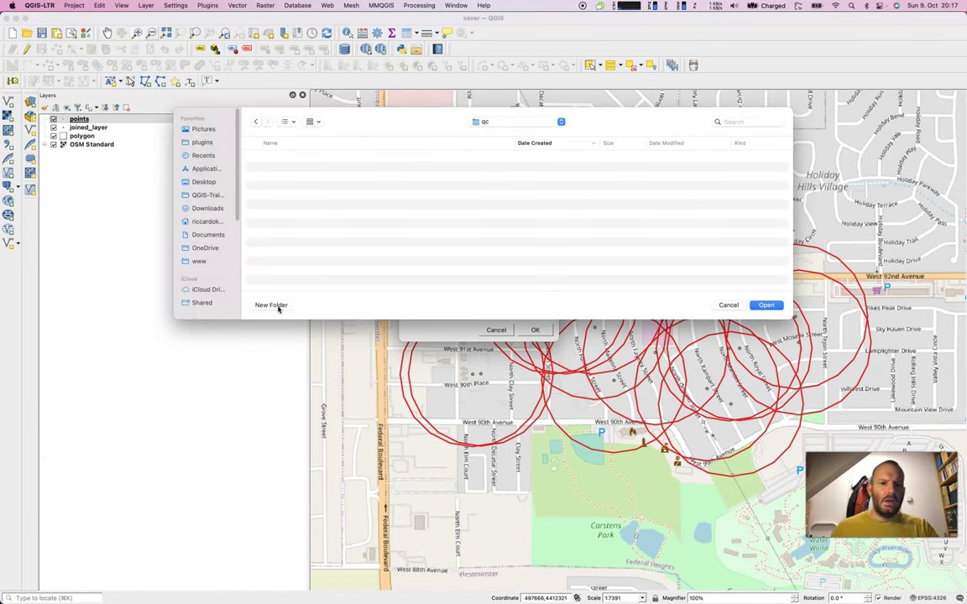
pyautogui.click(766, 305)
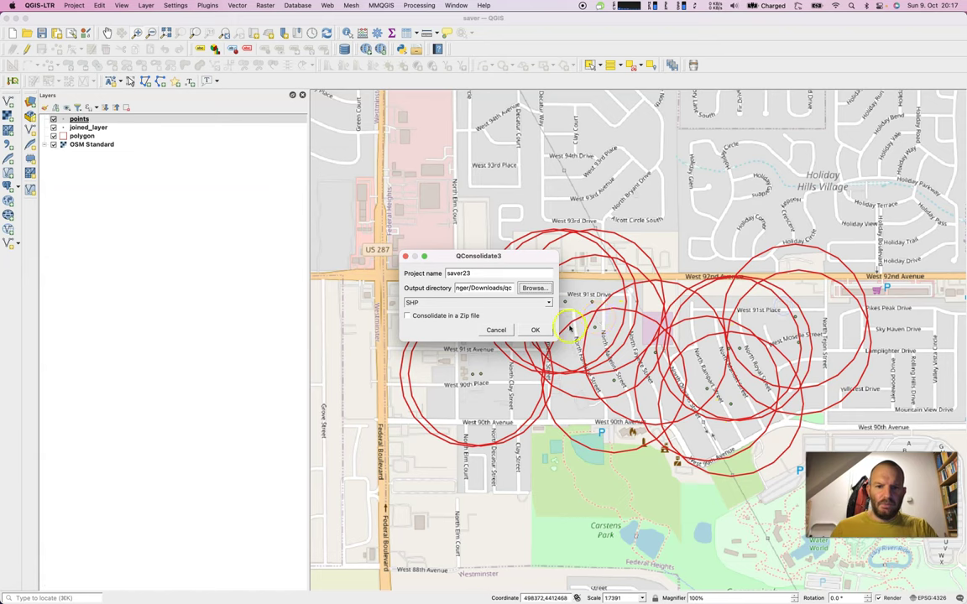
# Keep SHP as the output format, leave Zip unticked, and run the consolidation into qc
pyautogui.click(528, 303)
pyautogui.click(531, 320)
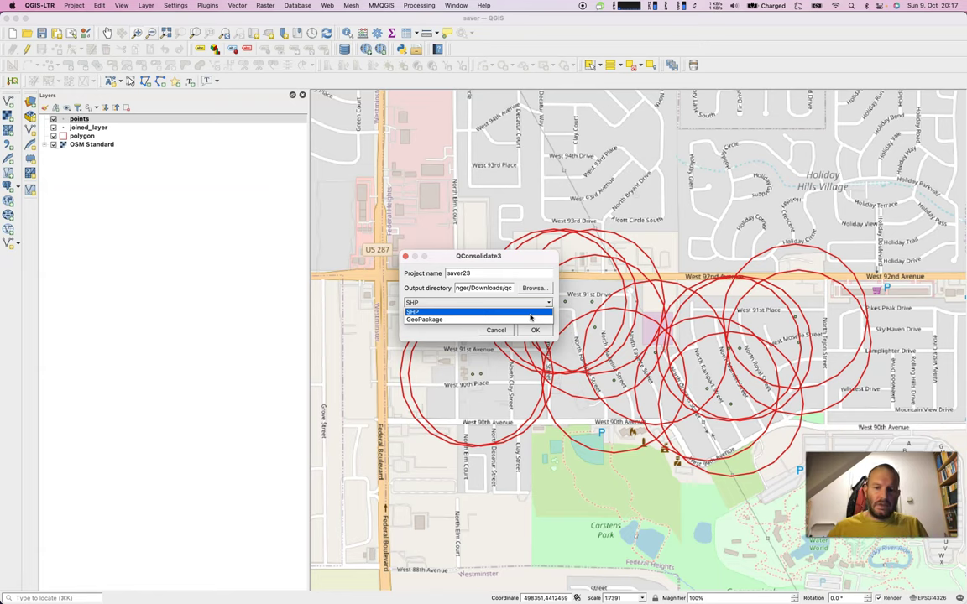
pyautogui.click(530, 317)
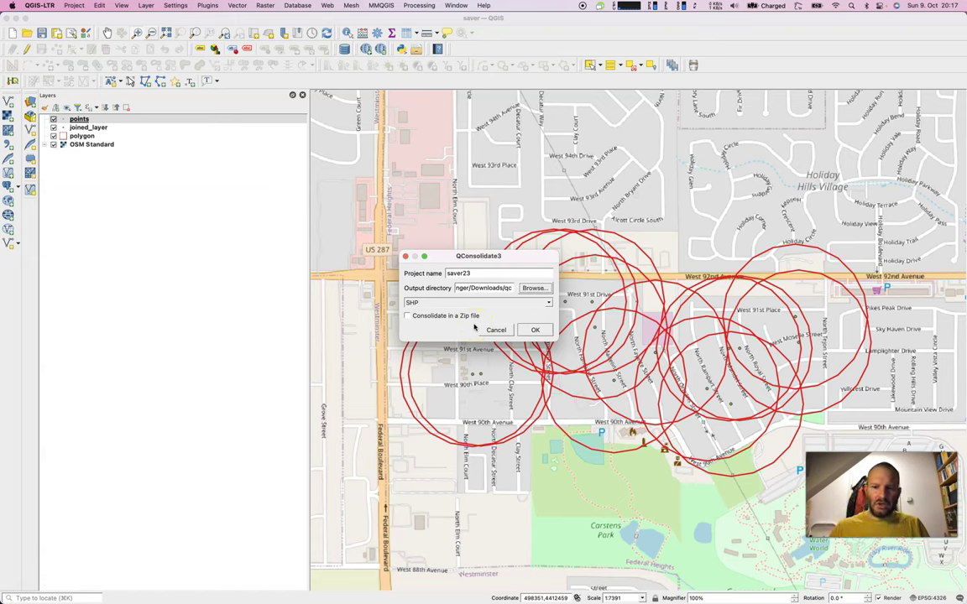
pyautogui.click(470, 316)
pyautogui.click(532, 329)
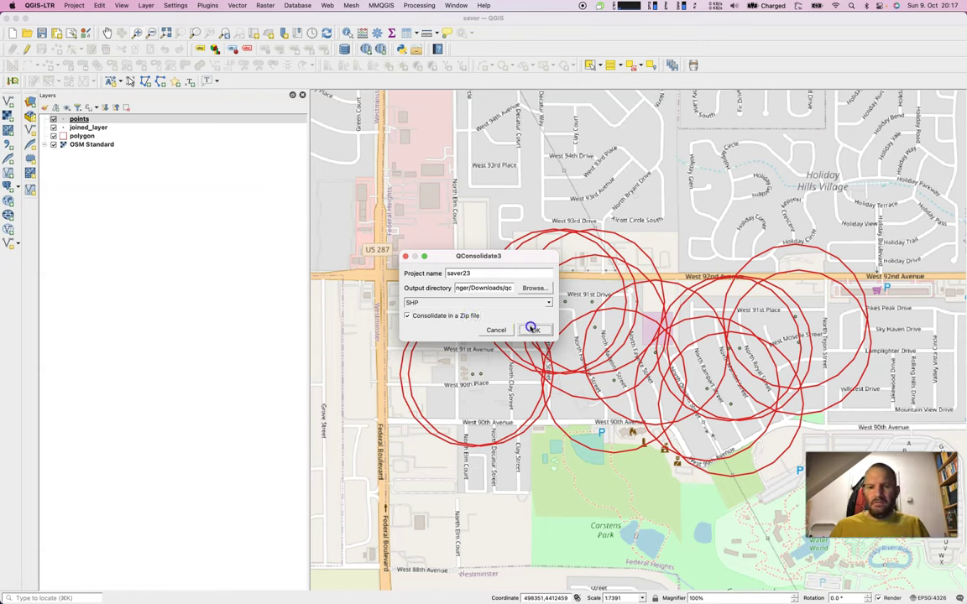
pyautogui.click(470, 316)
pyautogui.click(533, 332)
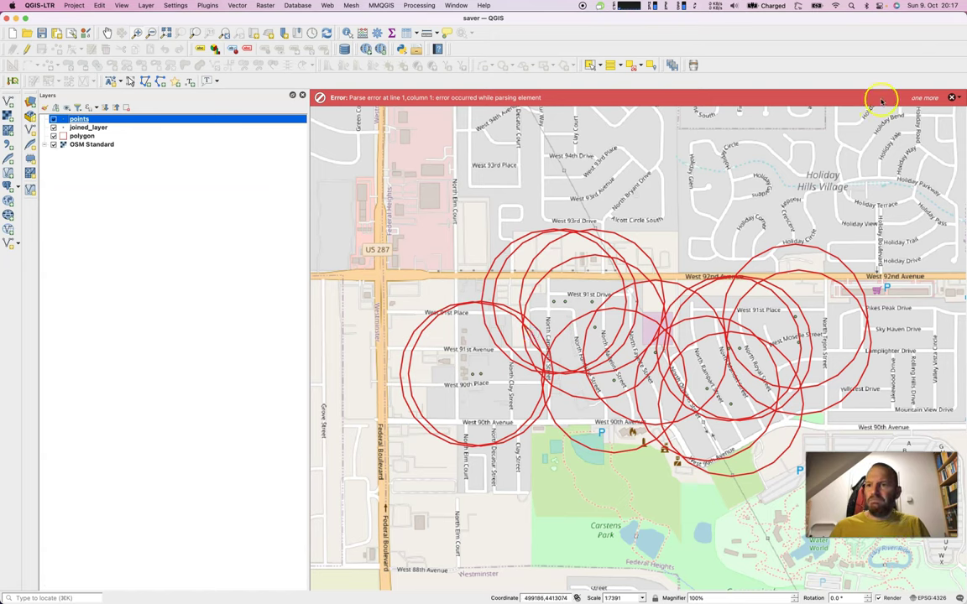
# Dismiss the parse error and open the qc folder in Downloads in Finder
pyautogui.click(951, 97)
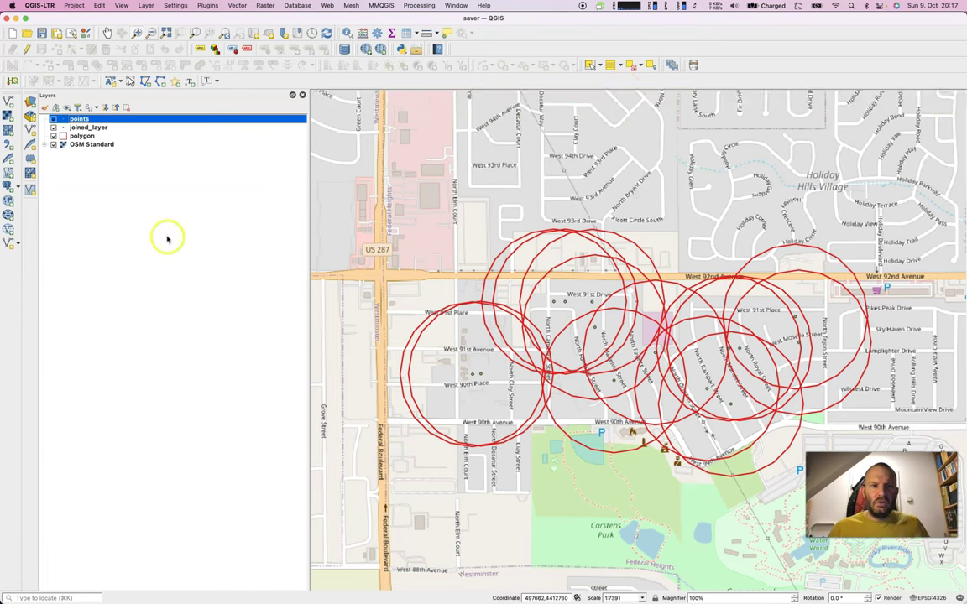
pyautogui.moveTo(1, 221)
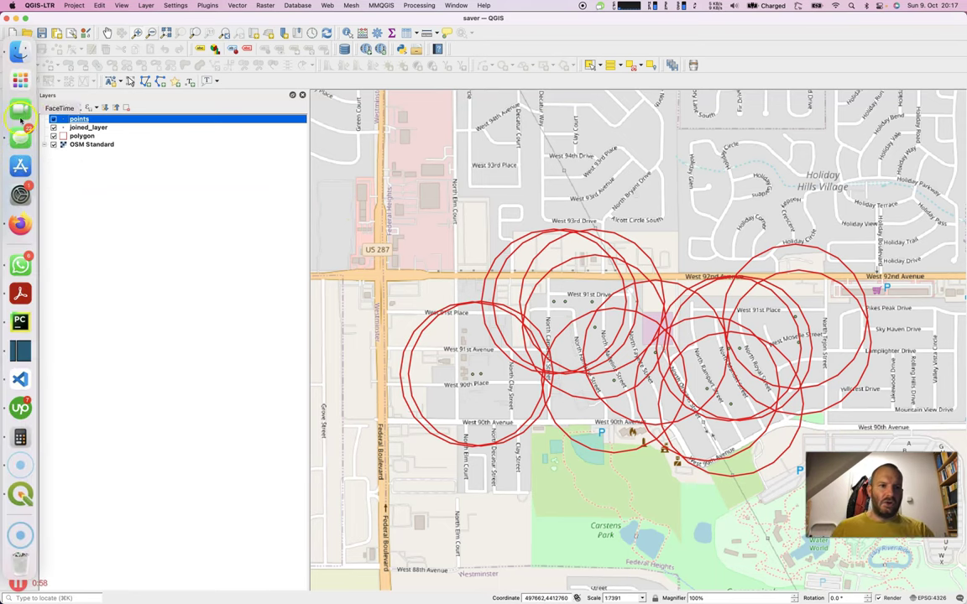
pyautogui.click(21, 52)
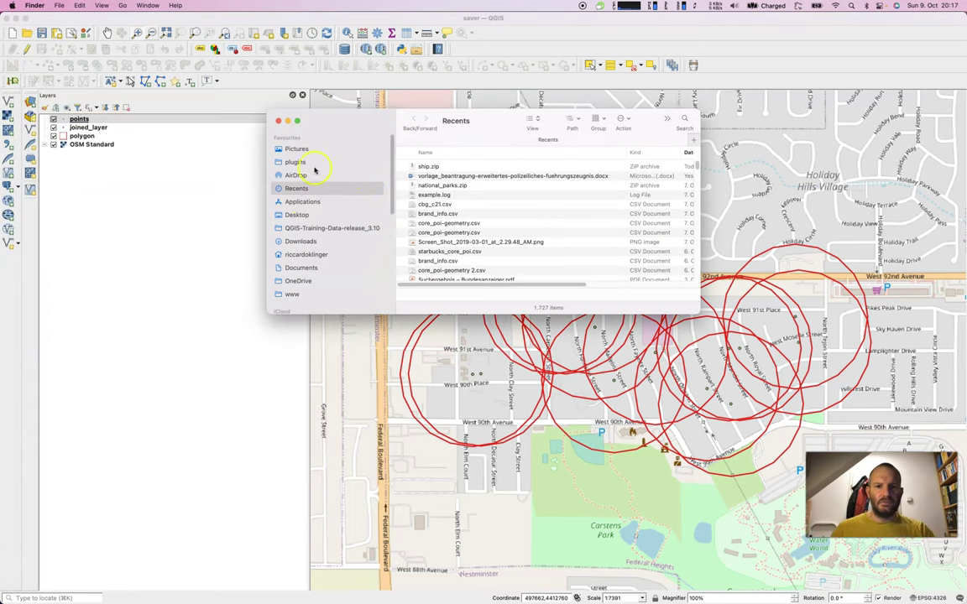
pyautogui.click(304, 241)
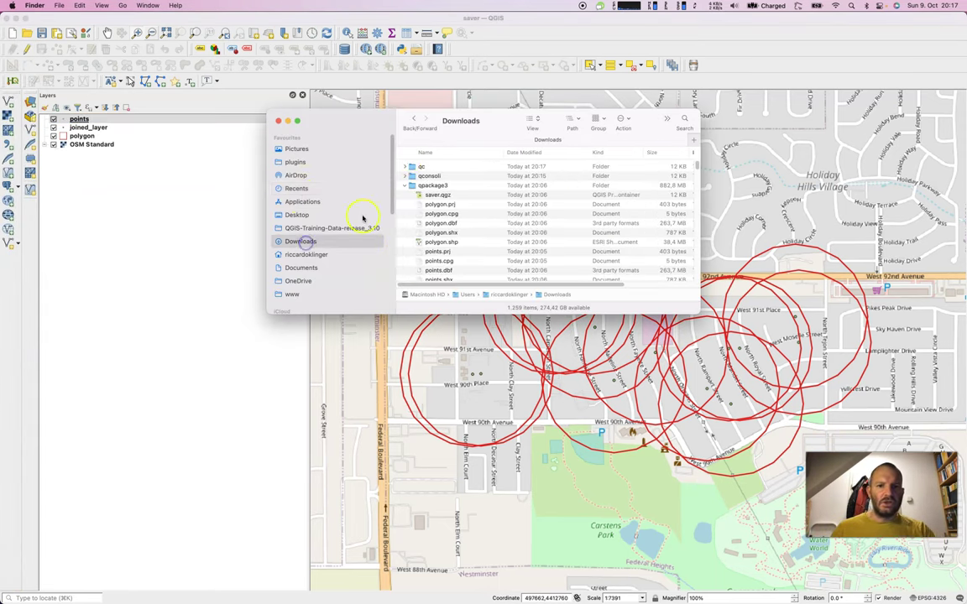
pyautogui.doubleClick(426, 168)
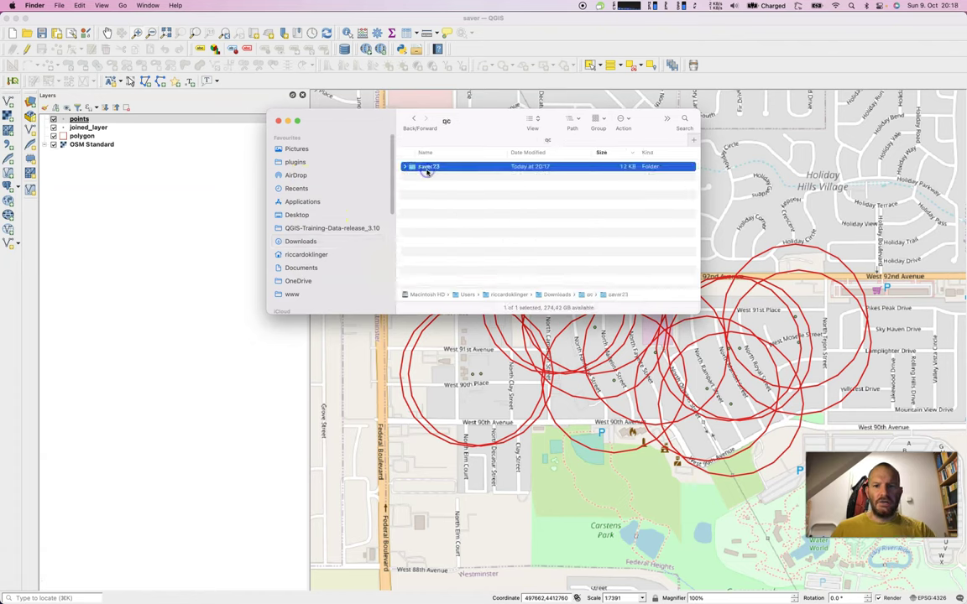
# Expand saver23 to see saver23.qgs and the layers folder, then close Finder
pyautogui.click(406, 166)
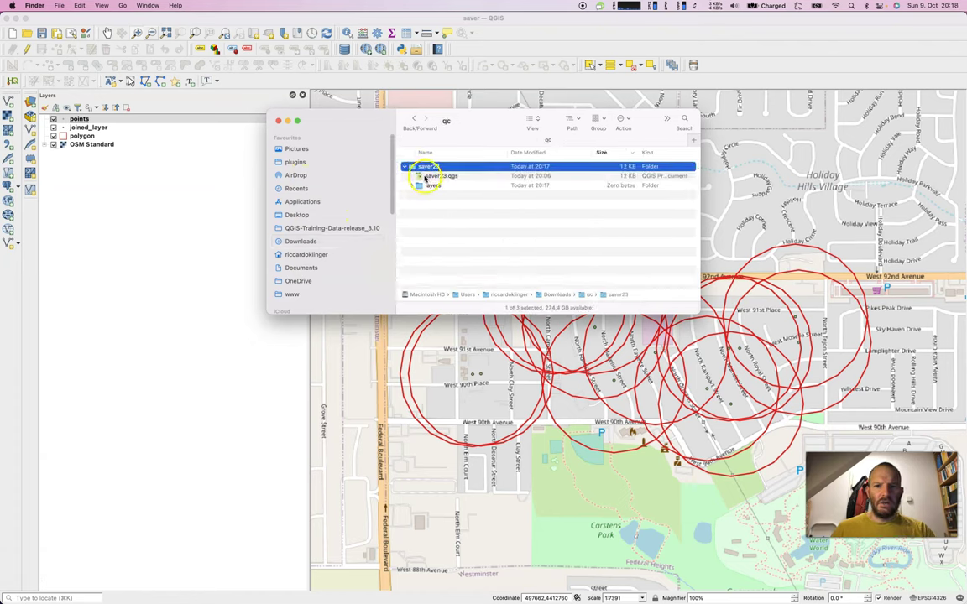
pyautogui.click(426, 176)
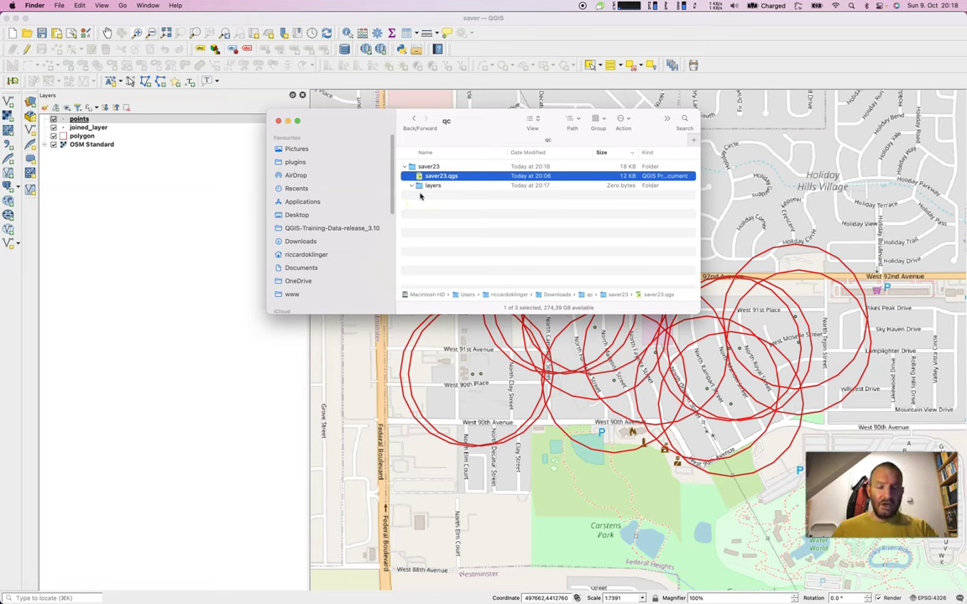
pyautogui.click(278, 121)
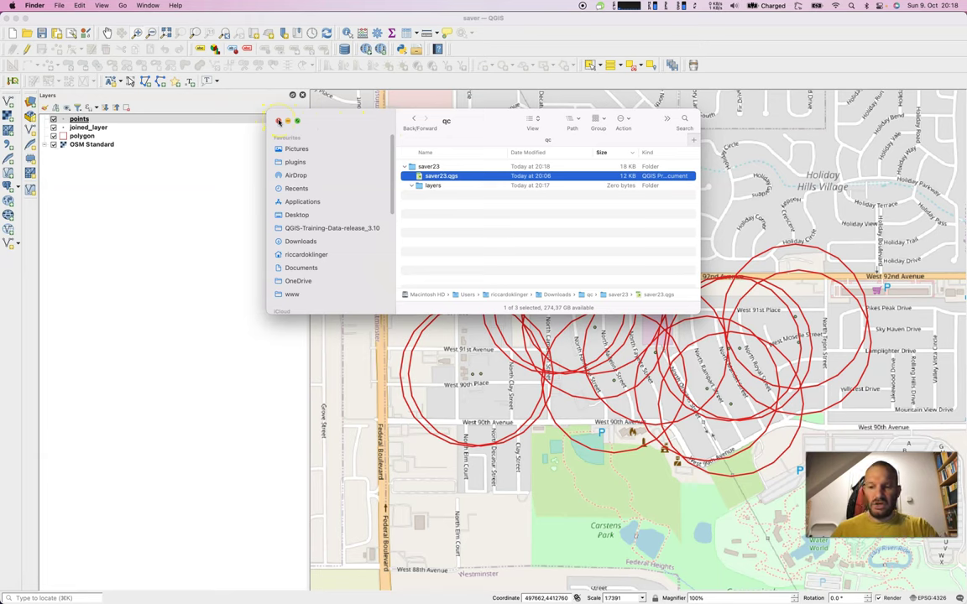
pyautogui.click(279, 121)
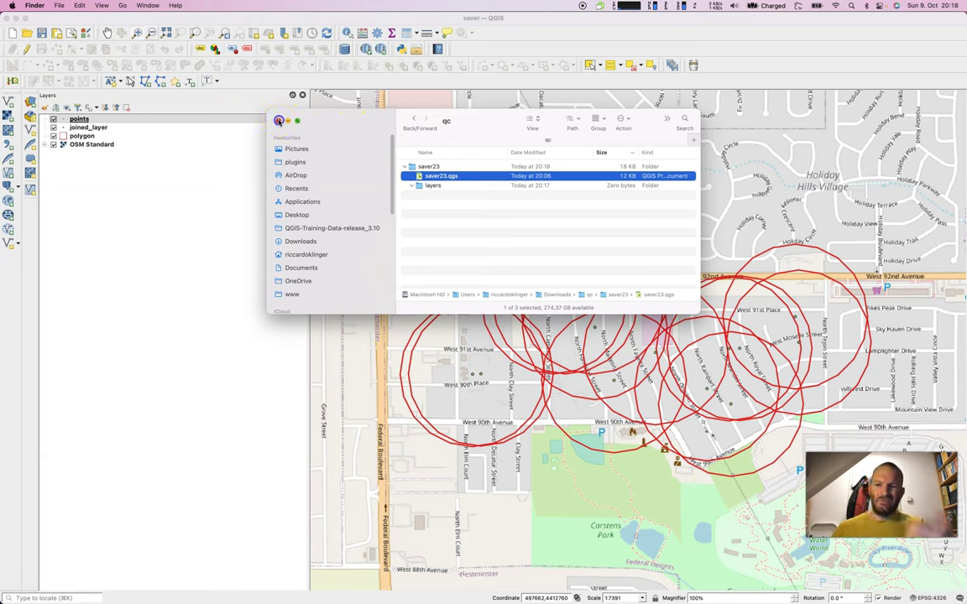
pyautogui.click(279, 120)
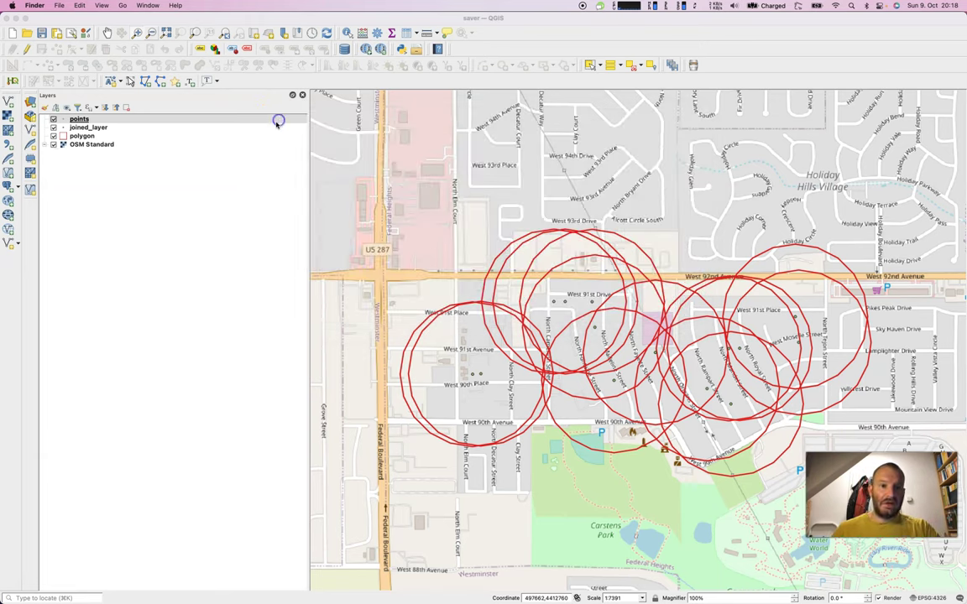
pyautogui.rightClick(73, 119)
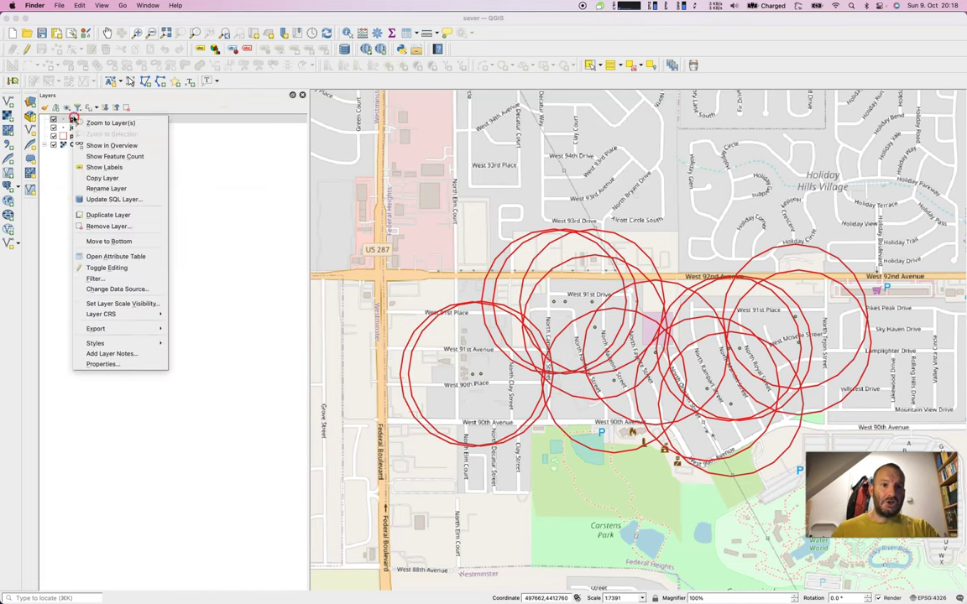
pyautogui.click(99, 364)
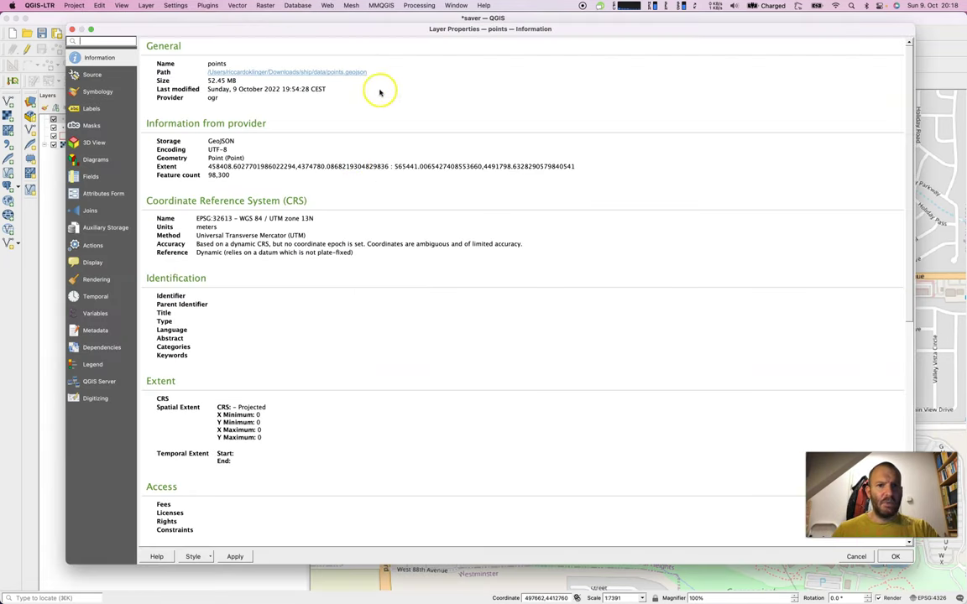
pyautogui.click(72, 30)
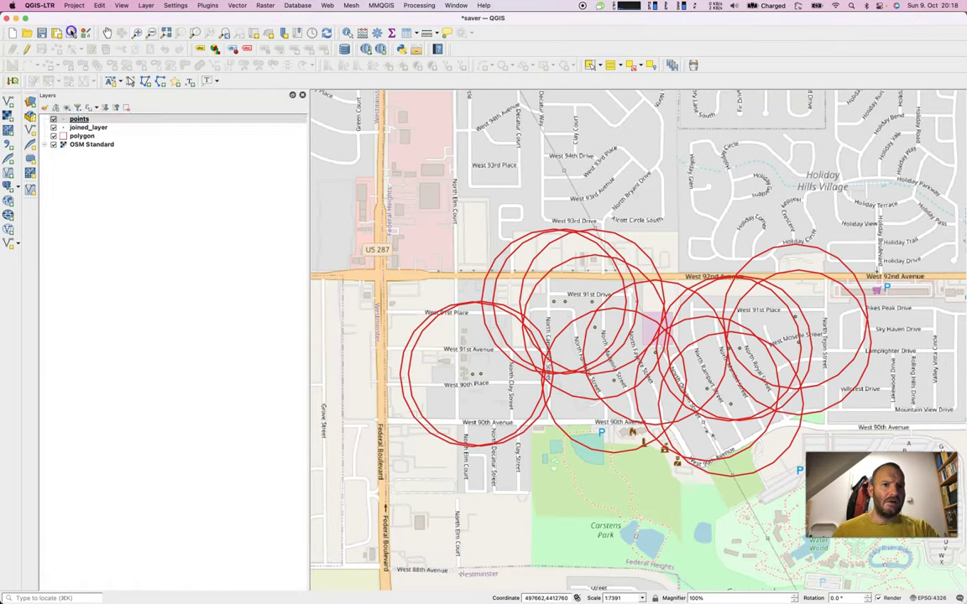
pyautogui.rightClick(102, 127)
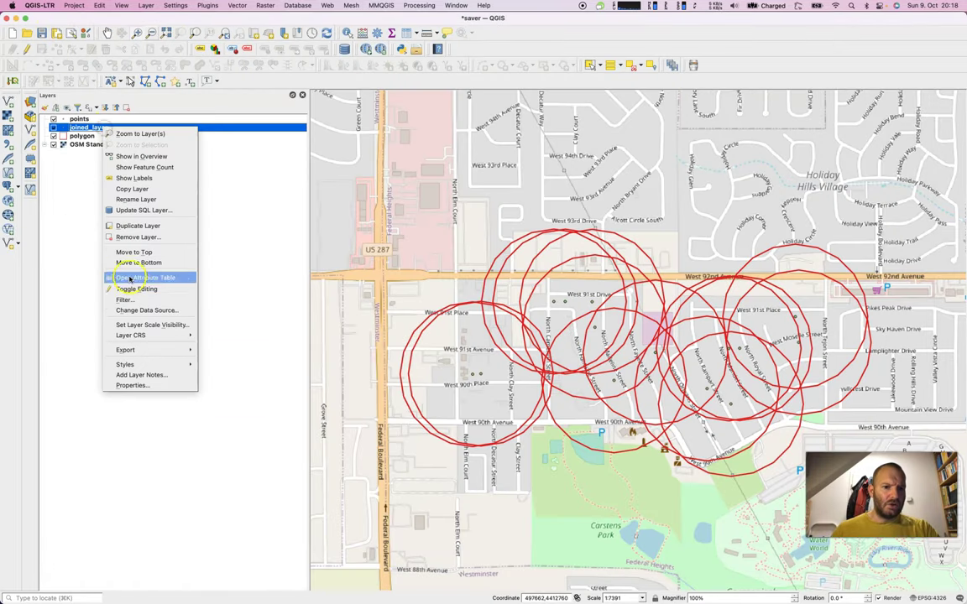
pyautogui.click(147, 386)
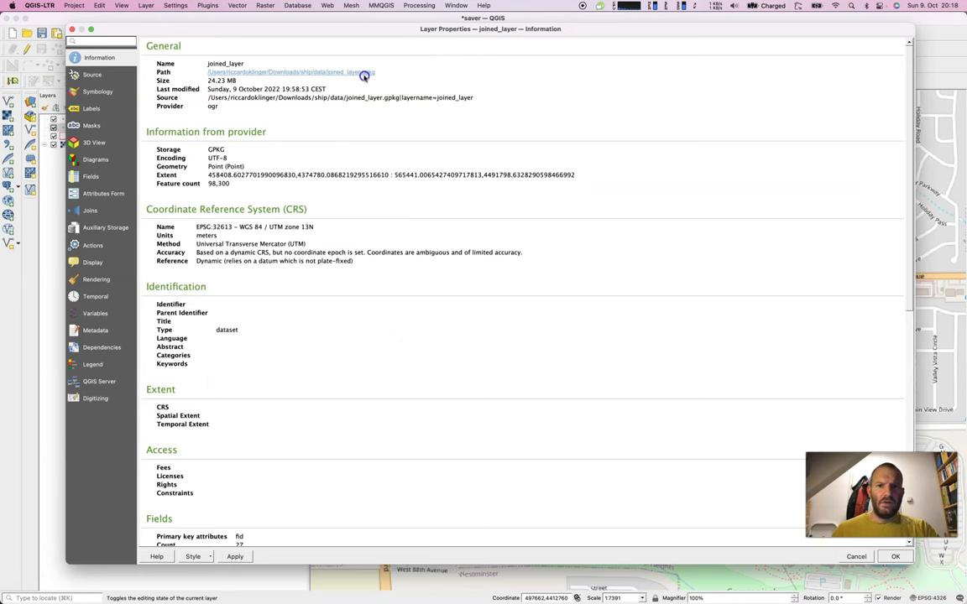
pyautogui.moveTo(375, 73); pyautogui.dragTo(295, 72)
pyautogui.click(72, 30)
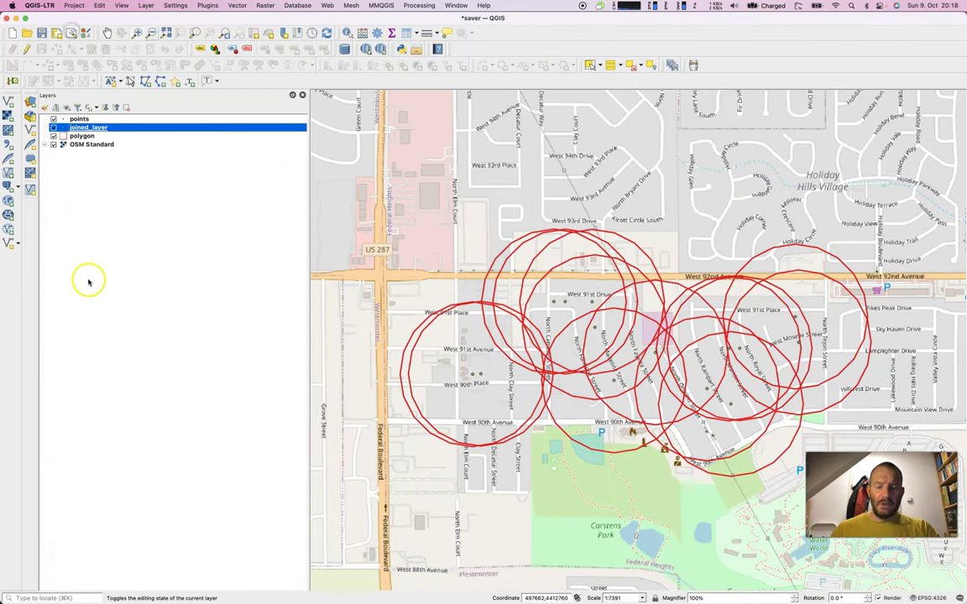